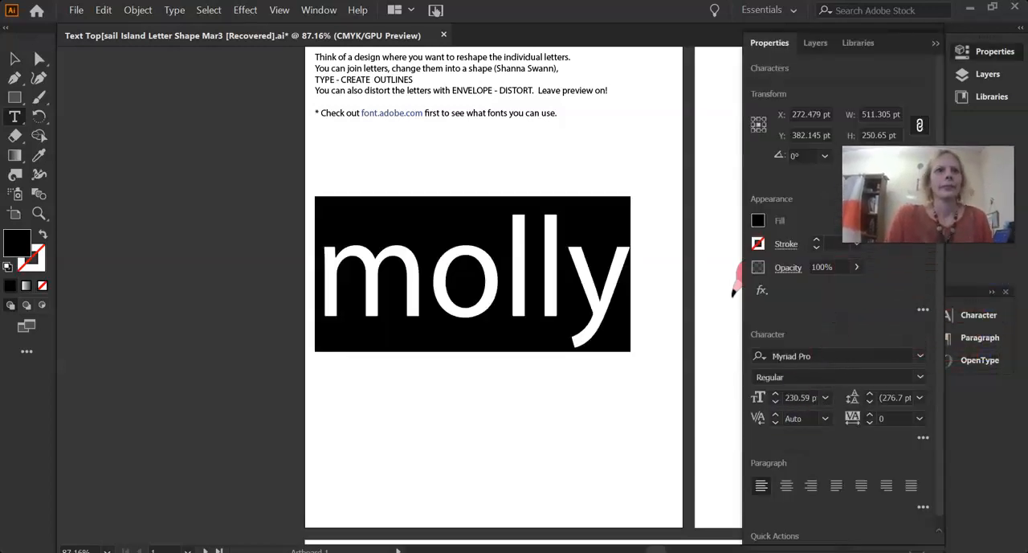
Set the font of the large selected word to Alabama
{"action": "left_click", "coordinate": [919, 359]}
{"action": "left_click", "coordinate": [918, 357]}
{"action": "left_click", "coordinate": [918, 357]}
{"action": "scroll", "coordinate": [847, 474], "scroll_direction": "down", "scroll_amount": 2}
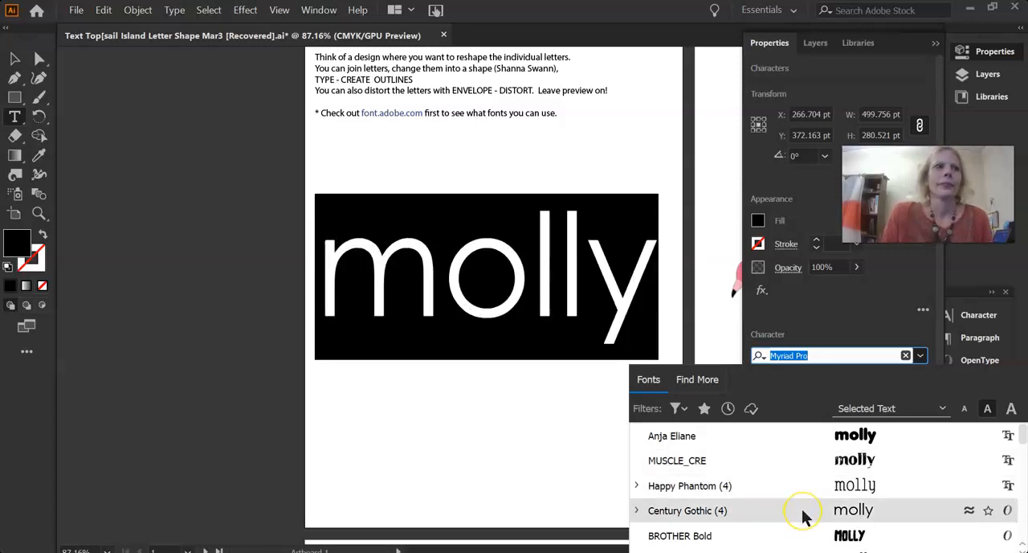
{"action": "scroll", "coordinate": [804, 517], "scroll_direction": "down", "scroll_amount": 5}
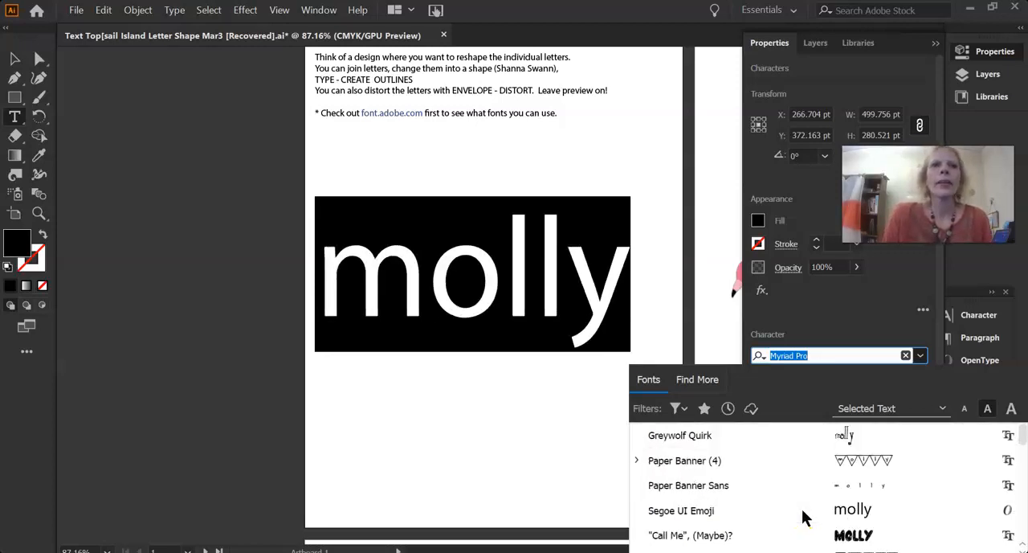
{"action": "scroll", "coordinate": [802, 510], "scroll_direction": "down", "scroll_amount": 2}
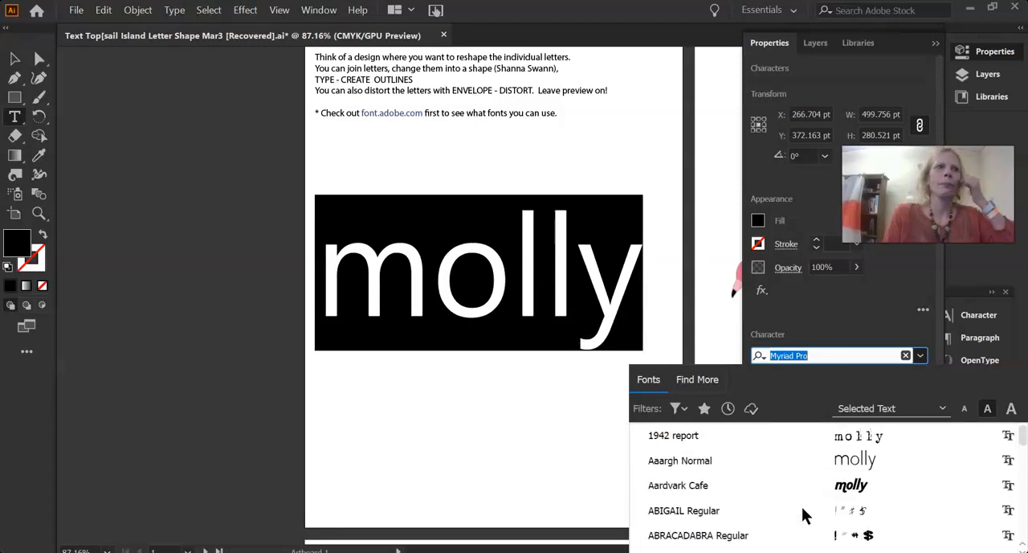
{"action": "scroll", "coordinate": [803, 510], "scroll_direction": "down", "scroll_amount": 2}
{"action": "scroll", "coordinate": [803, 516], "scroll_direction": "down", "scroll_amount": 3}
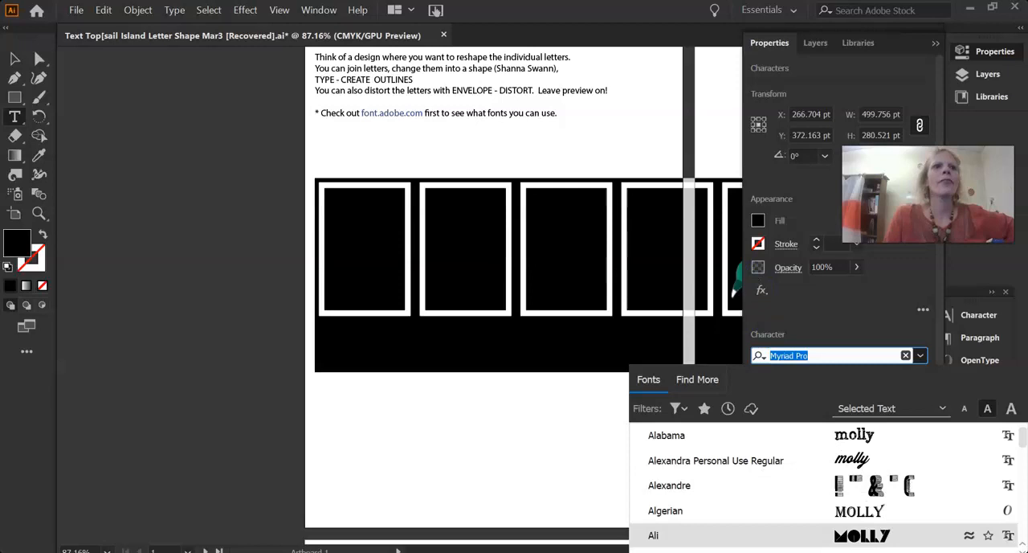
{"action": "left_click", "coordinate": [852, 435]}
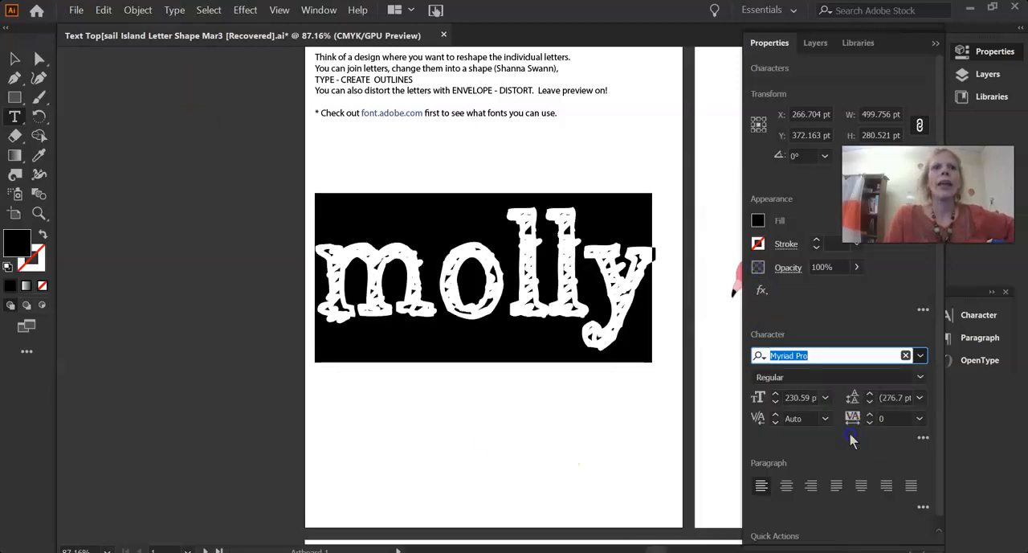
Bring up the Character panel for the selected word and view its additional options
{"action": "left_click", "coordinate": [318, 11]}
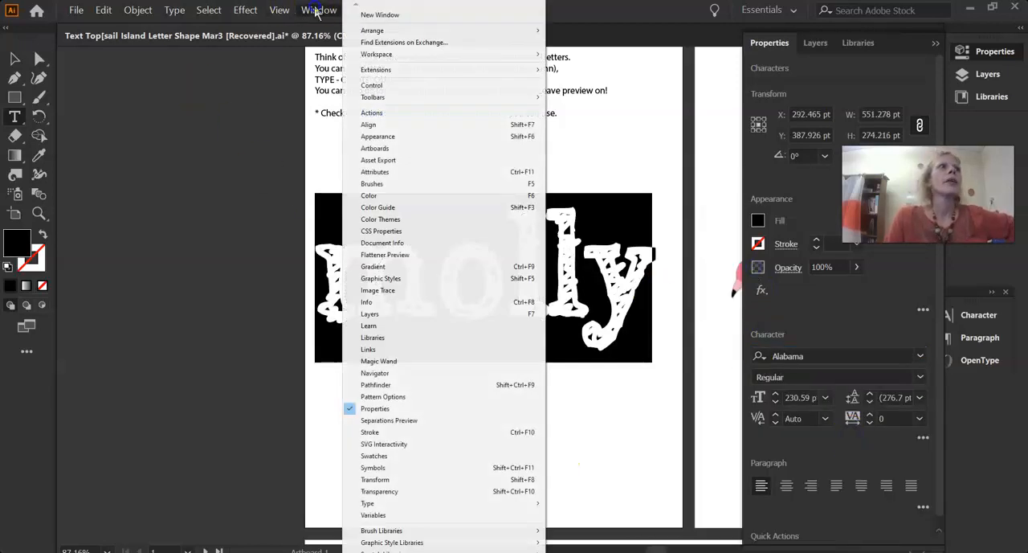
{"action": "left_click", "coordinate": [319, 11]}
{"action": "left_click", "coordinate": [318, 11]}
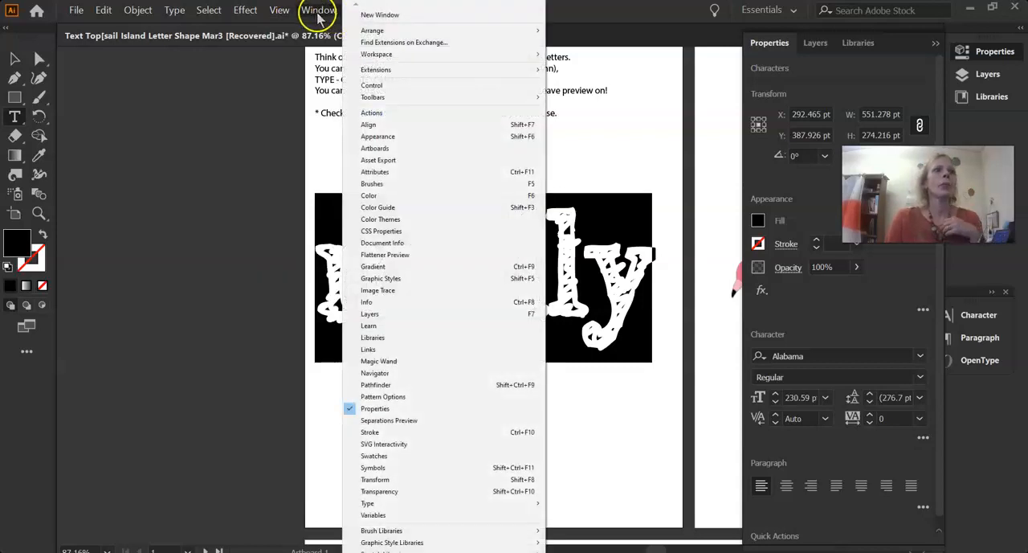
{"action": "mouse_move", "coordinate": [370, 511]}
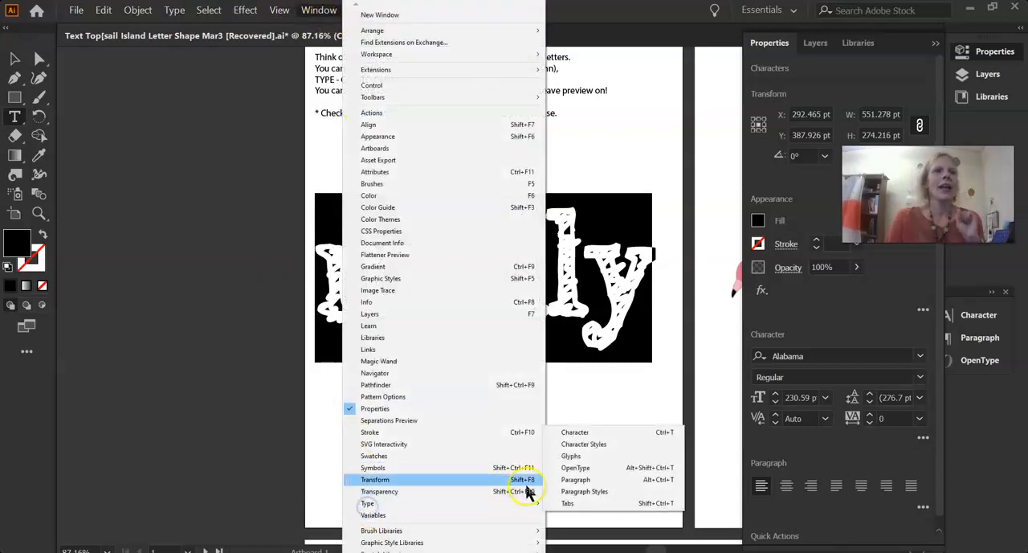
{"action": "left_click", "coordinate": [580, 434]}
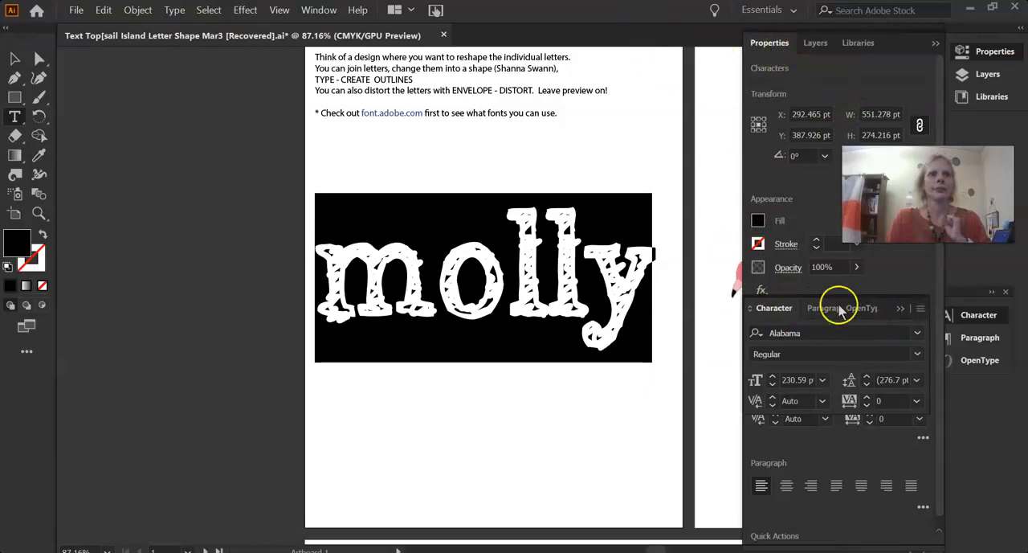
{"action": "left_click", "coordinate": [920, 307]}
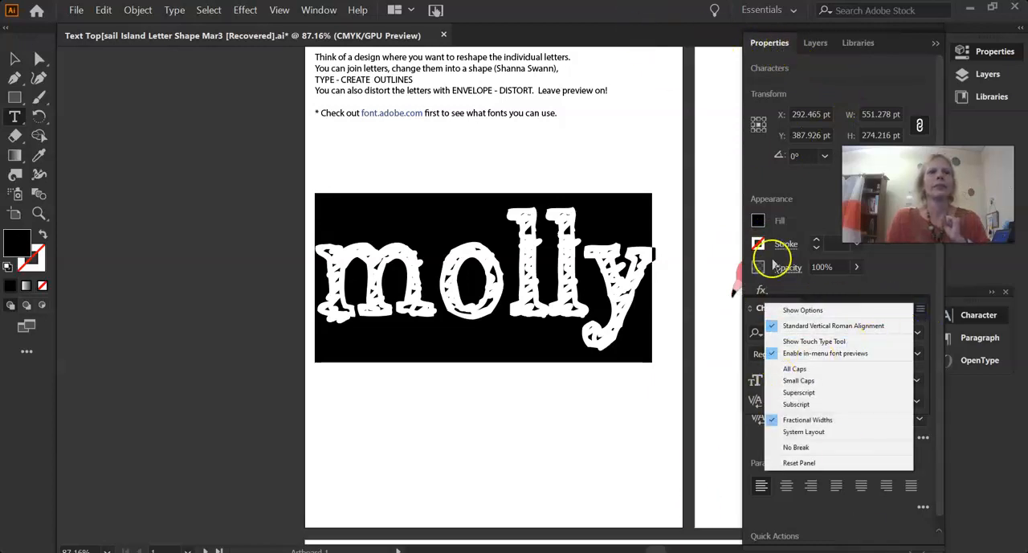
{"action": "left_click", "coordinate": [818, 294]}
{"action": "left_click", "coordinate": [665, 327]}
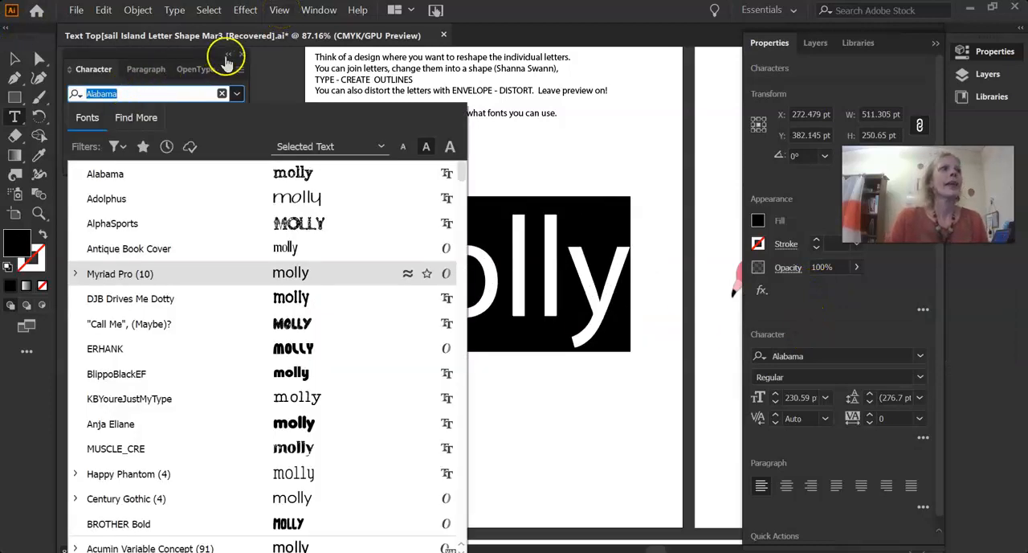
Change the font of the large word to Adventure Regular
{"action": "scroll", "coordinate": [172, 374], "scroll_direction": "down", "scroll_amount": 6}
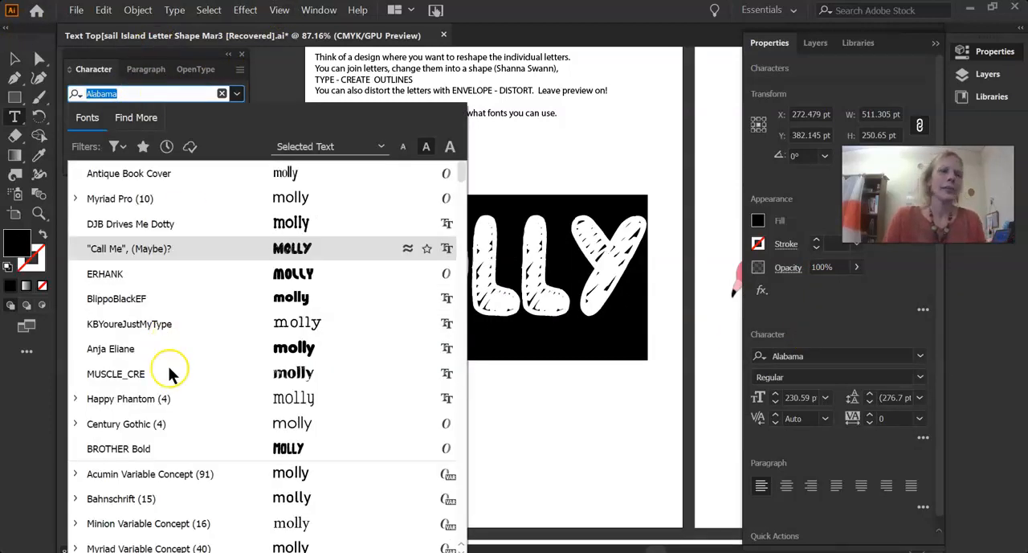
{"action": "scroll", "coordinate": [172, 393], "scroll_direction": "down", "scroll_amount": 8}
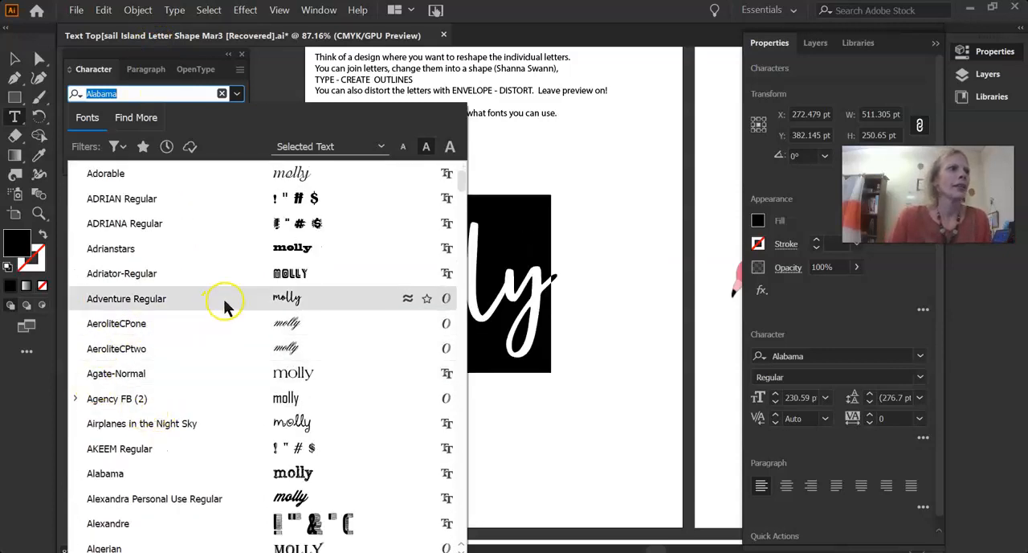
{"action": "left_click", "coordinate": [224, 299]}
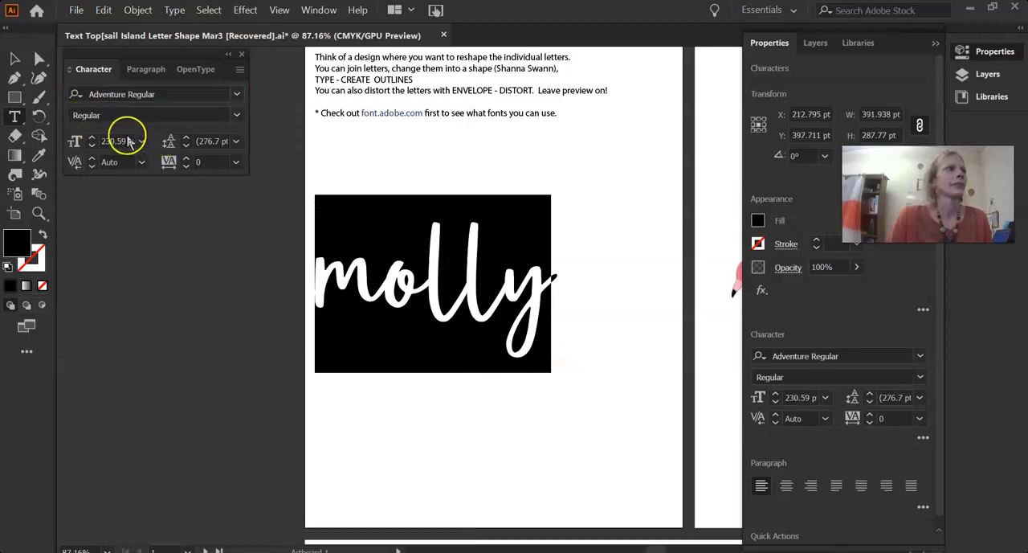
Increase the word's font size to 292 pt and scale the text object up to about 567 pt wide
{"action": "left_click_drag", "start_coordinate": [92, 140], "coordinate": [97, 142]}
{"action": "left_click", "coordinate": [16, 56]}
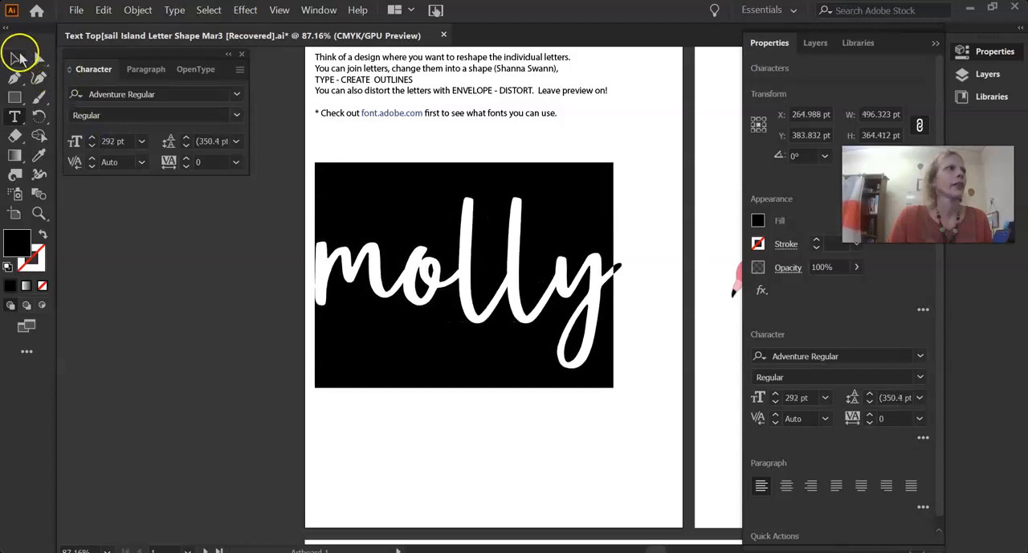
{"action": "left_click_drag", "start_coordinate": [620, 390], "coordinate": [666, 416]}
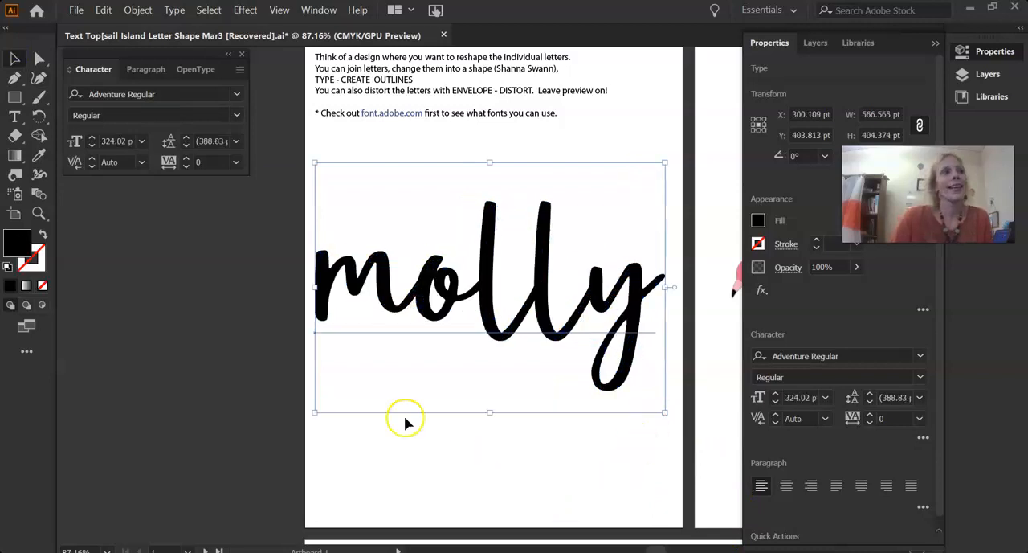
Fill the large word with the orange-red colour eb3a10
{"action": "double_click", "coordinate": [16, 251]}
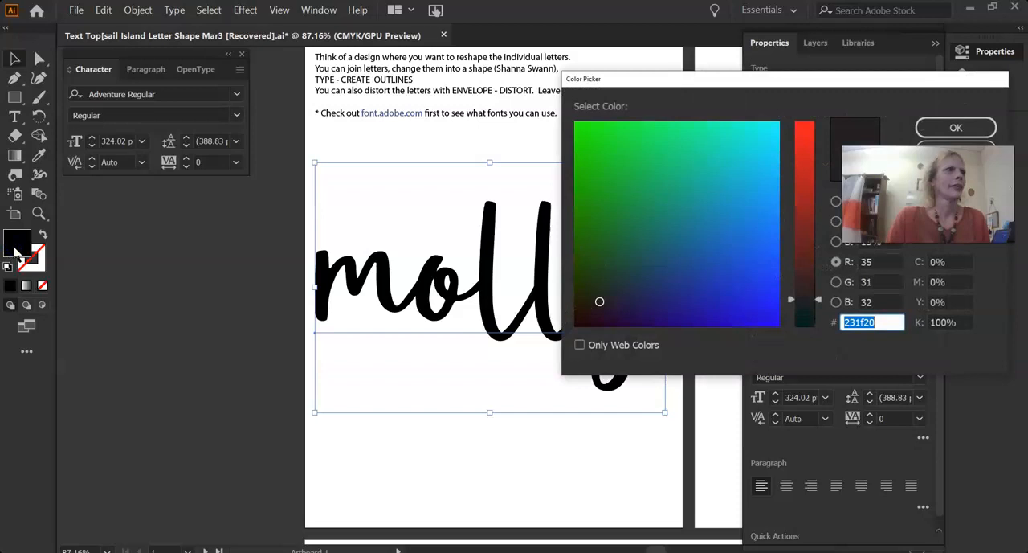
{"action": "left_click", "coordinate": [804, 139]}
{"action": "left_click", "coordinate": [658, 303]}
{"action": "left_click_drag", "start_coordinate": [629, 305], "coordinate": [581, 249]}
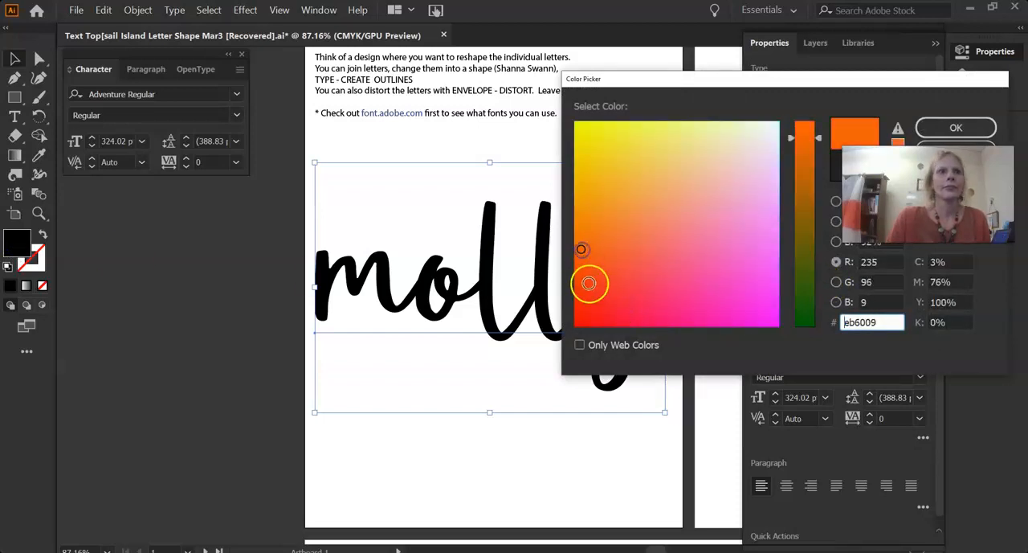
{"action": "left_click", "coordinate": [589, 283]}
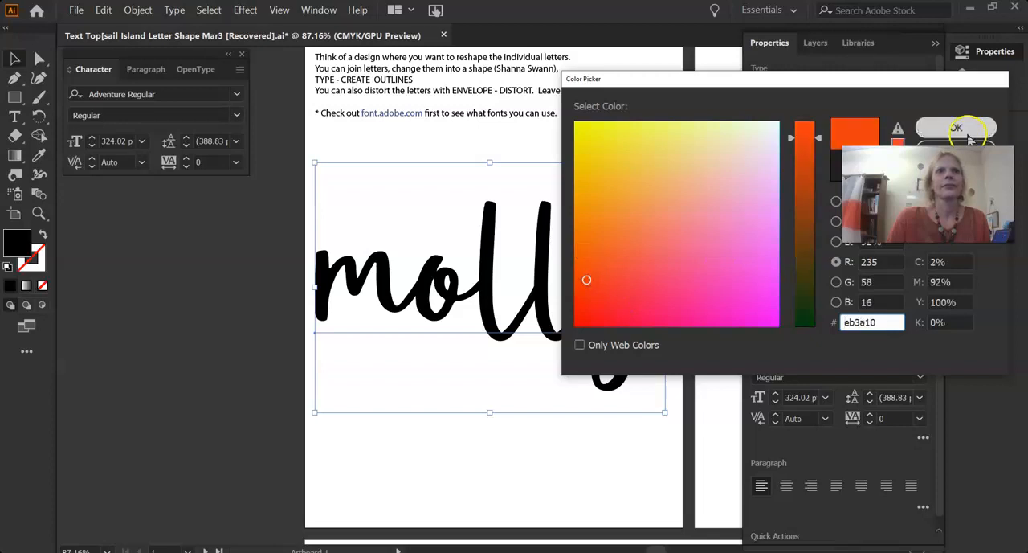
{"action": "left_click", "coordinate": [969, 135]}
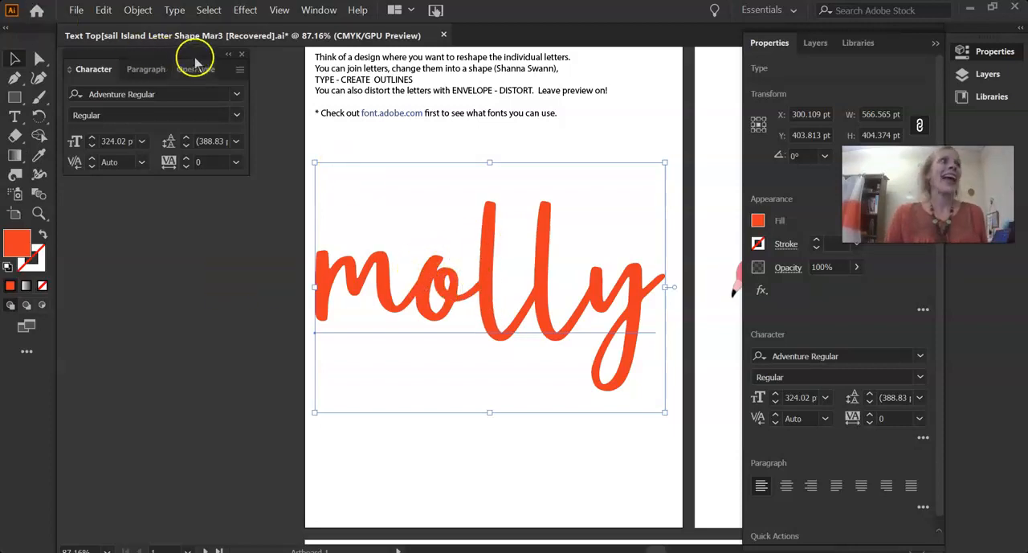
Convert the orange-red word to outlines and select the resulting letter group
{"action": "left_click", "coordinate": [174, 10]}
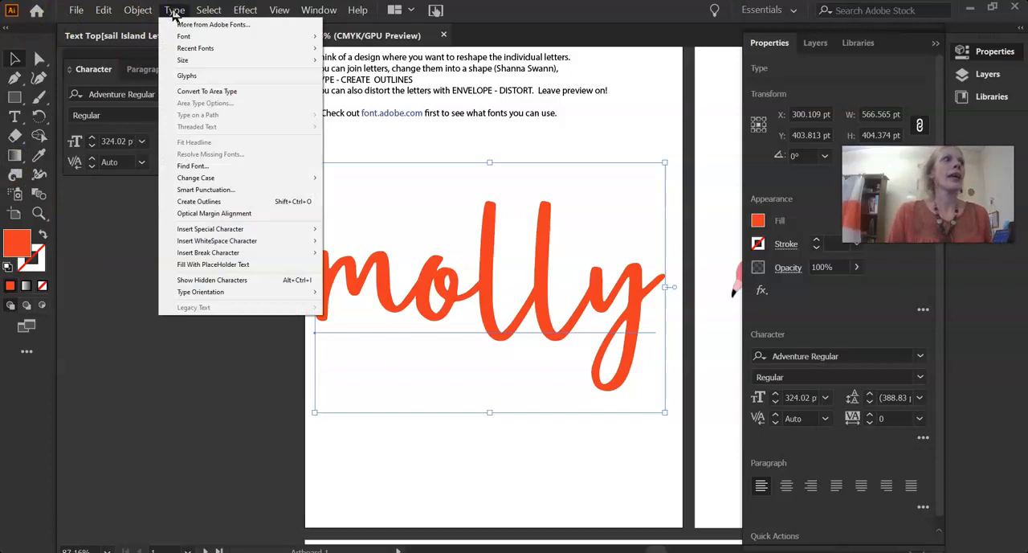
{"action": "left_click", "coordinate": [201, 201]}
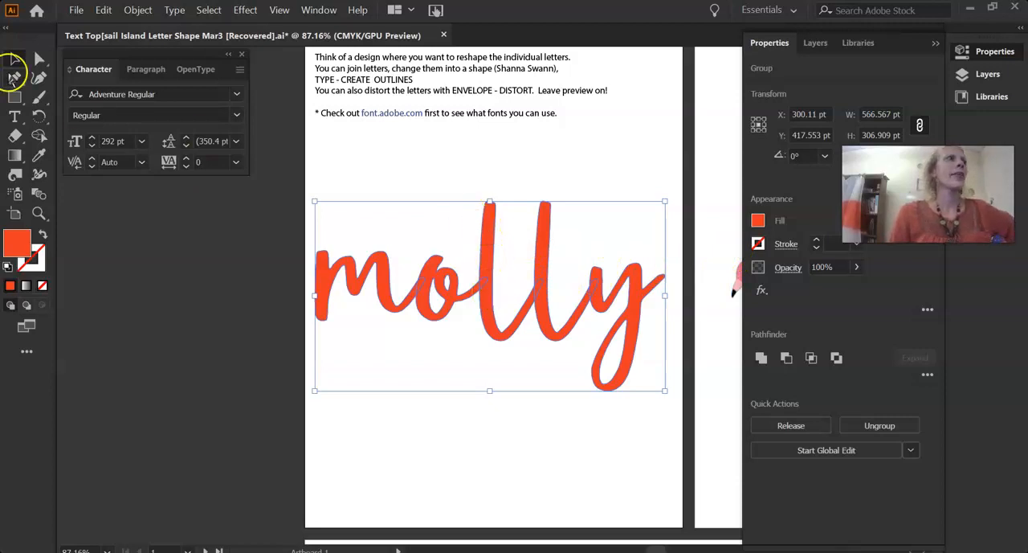
{"action": "left_click", "coordinate": [361, 174]}
{"action": "left_click", "coordinate": [487, 246]}
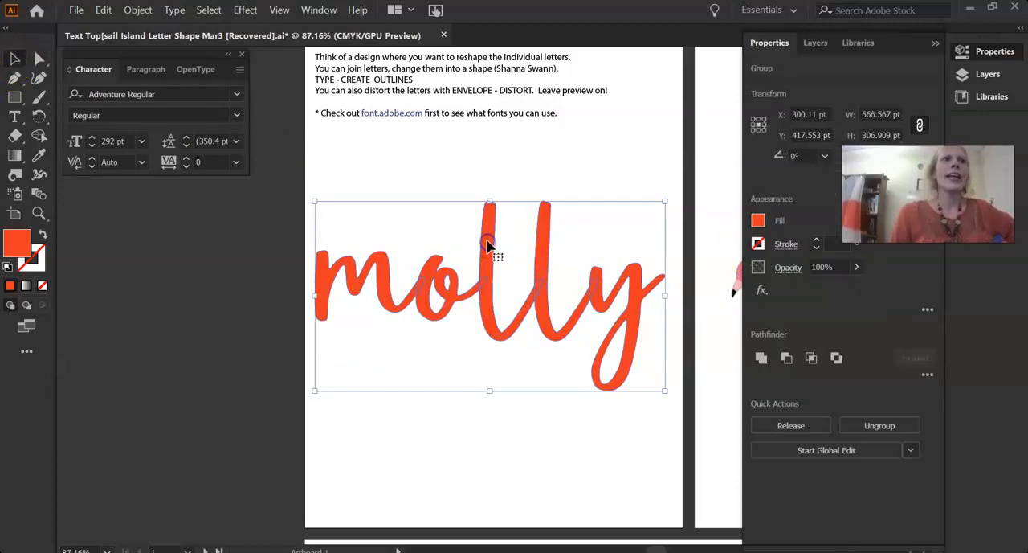
Try to stretch the first letter l by pulling a single anchor point at its tip upward with Direct Selection
{"action": "left_click", "coordinate": [38, 58]}
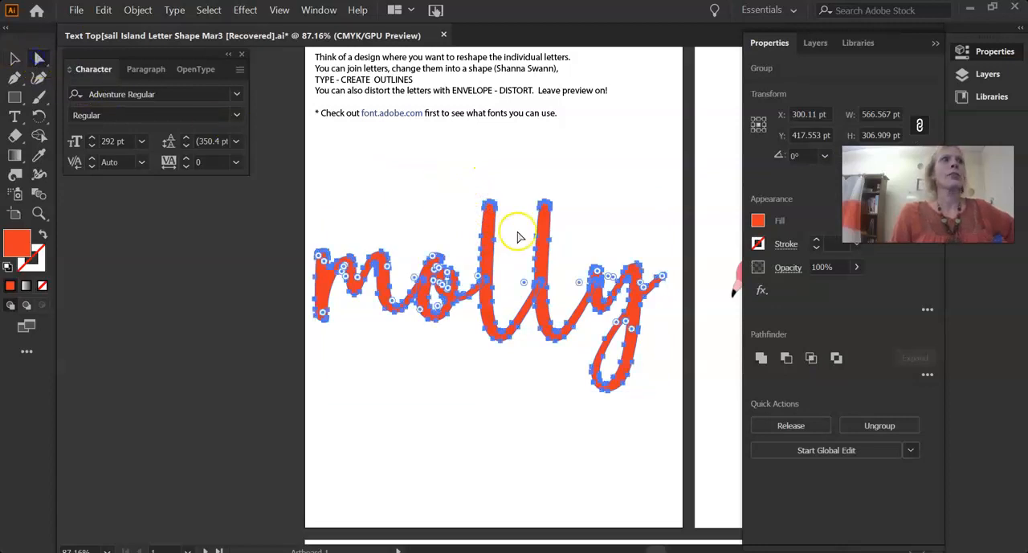
{"action": "left_click", "coordinate": [474, 186]}
{"action": "left_click", "coordinate": [489, 205]}
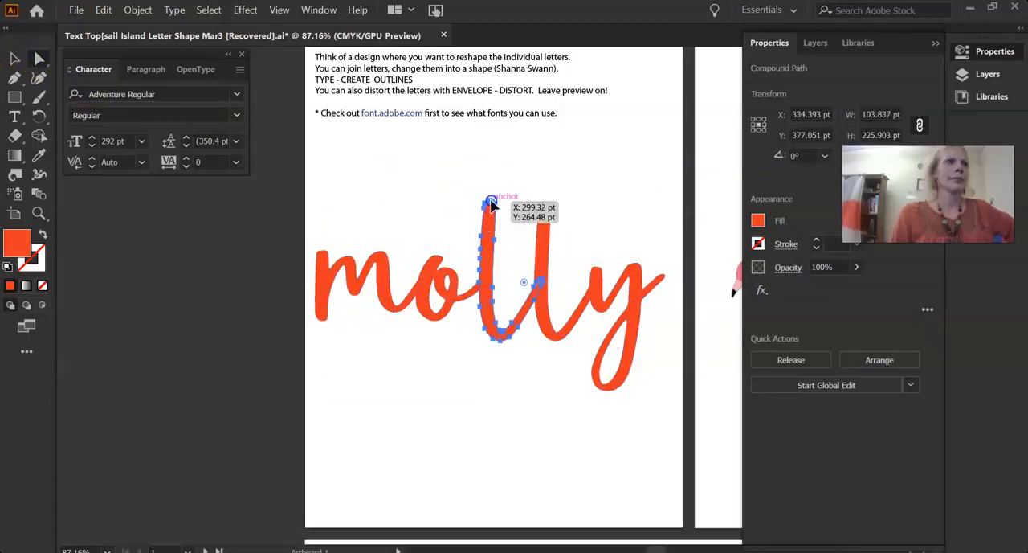
{"action": "left_click", "coordinate": [490, 204]}
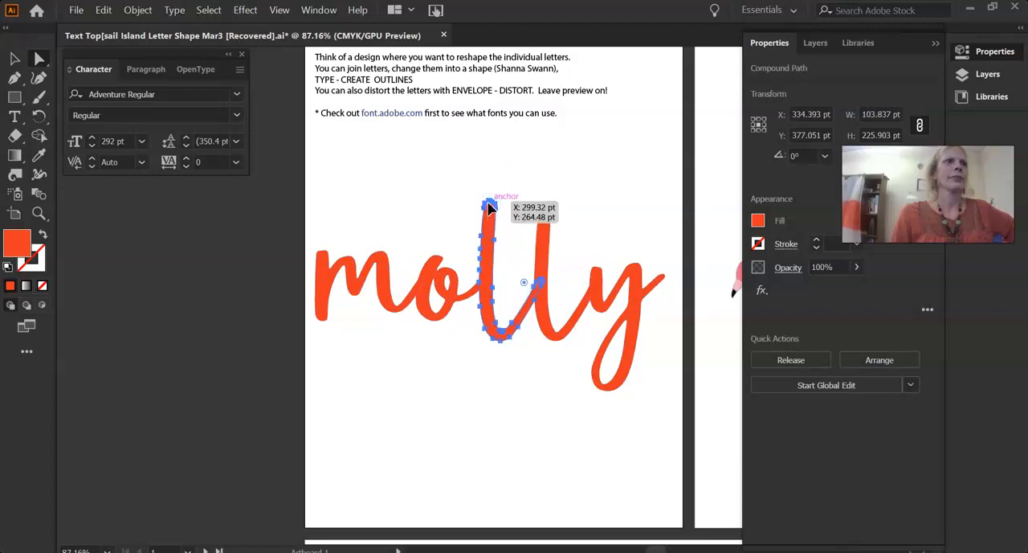
{"action": "left_click", "coordinate": [490, 204]}
{"action": "left_click_drag", "start_coordinate": [490, 204], "coordinate": [491, 174]}
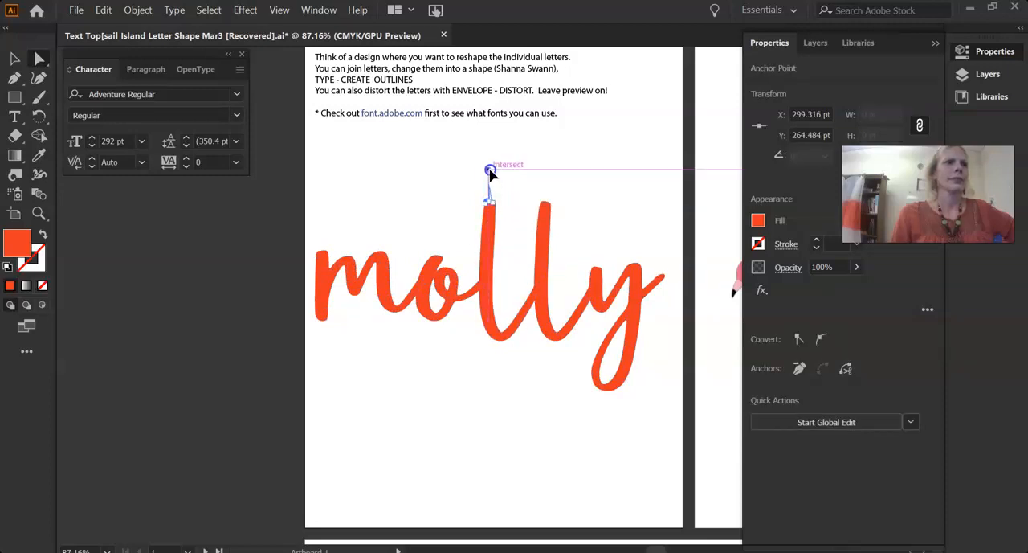
{"action": "left_click", "coordinate": [539, 194]}
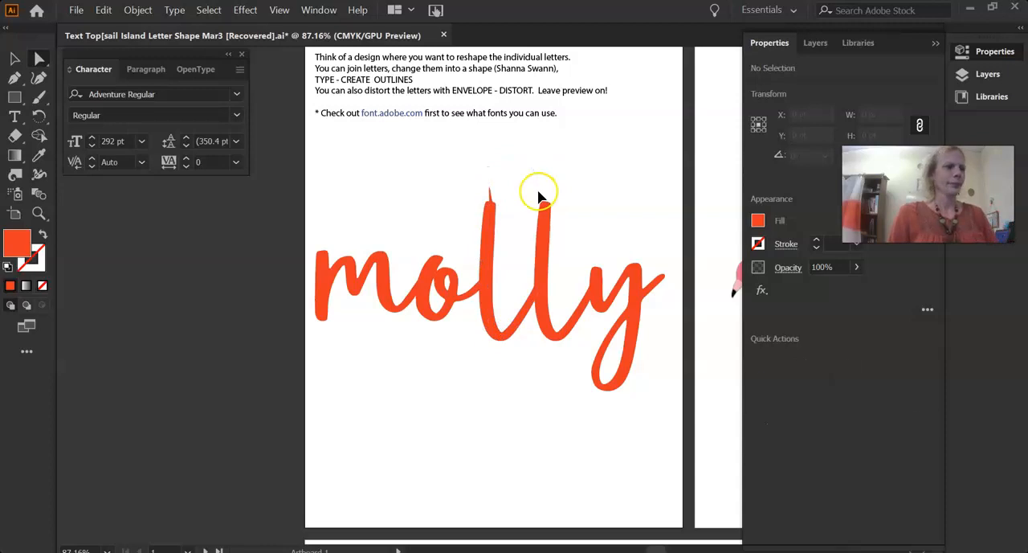
Undo the anchor point move on the first letter l and deselect the lettering
{"action": "left_click", "coordinate": [401, 367]}
{"action": "key", "text": "ctrl+z"}
{"action": "key", "text": "ctrl+z"}
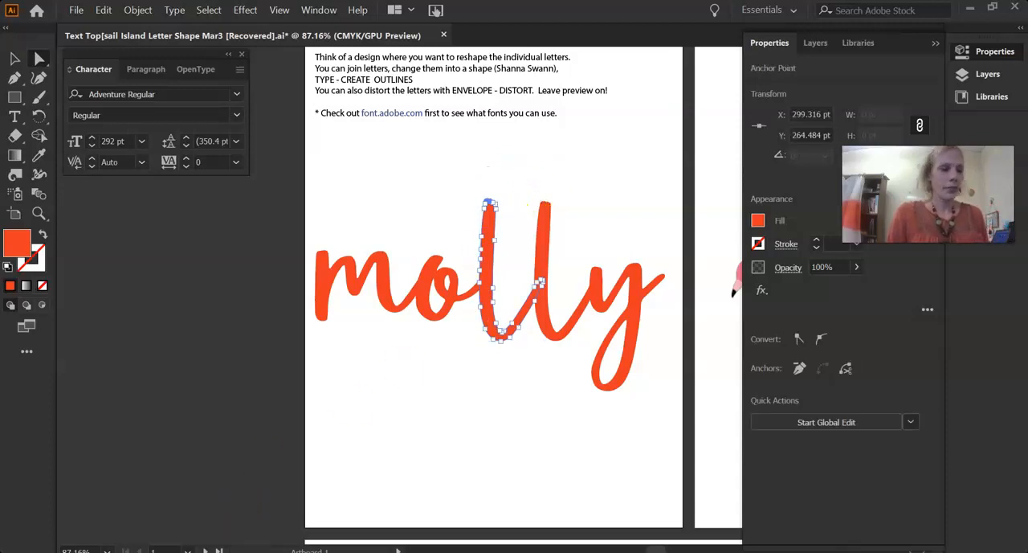
{"action": "left_click", "coordinate": [368, 474]}
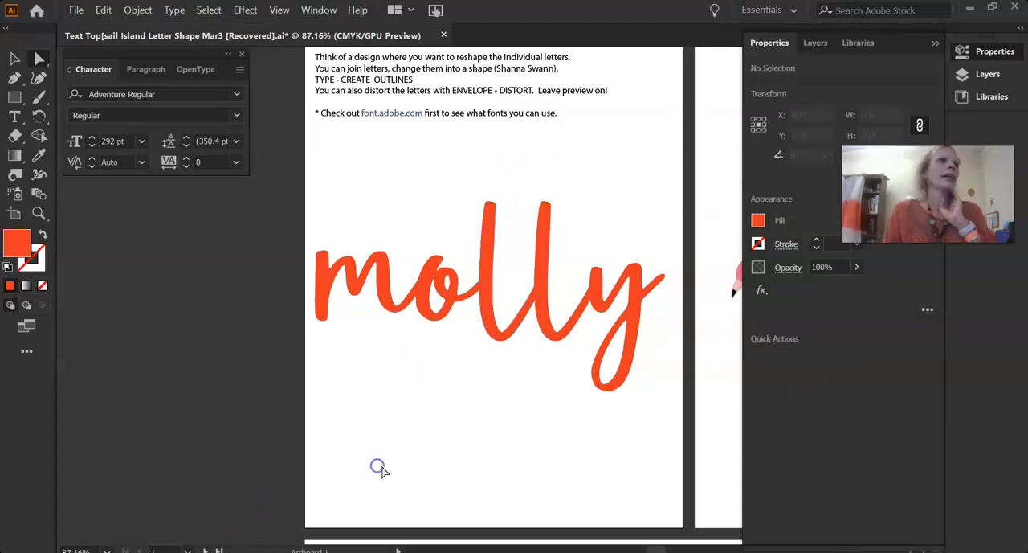
Place the image bird single at 225 × 225 pt over the upper part of the first letters
{"action": "left_click", "coordinate": [74, 11]}
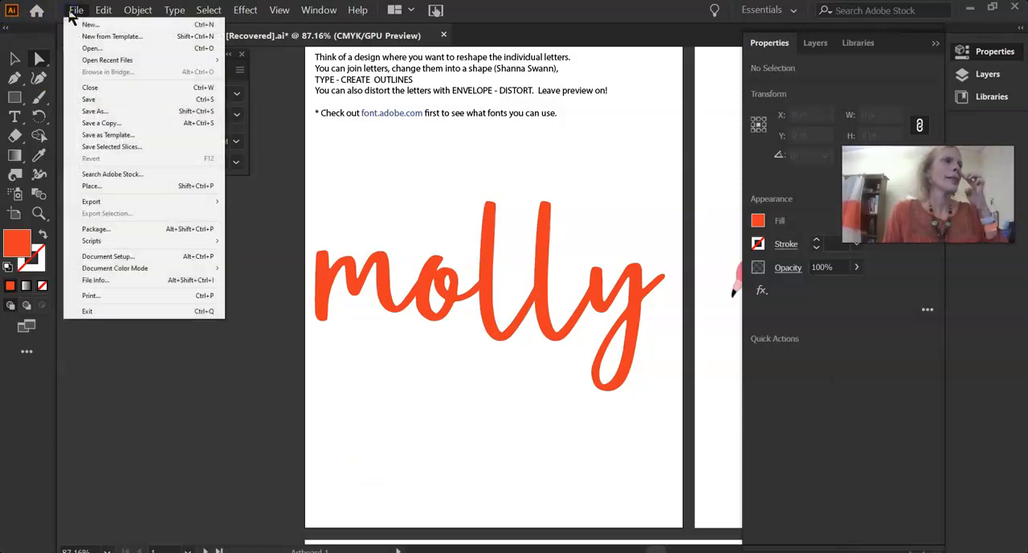
{"action": "left_click", "coordinate": [88, 185]}
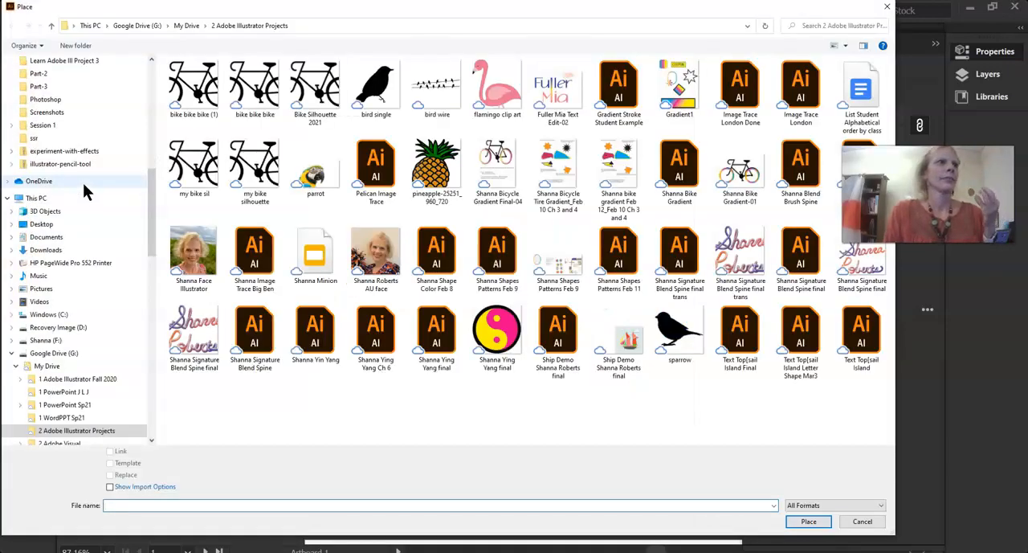
{"action": "left_click", "coordinate": [370, 87]}
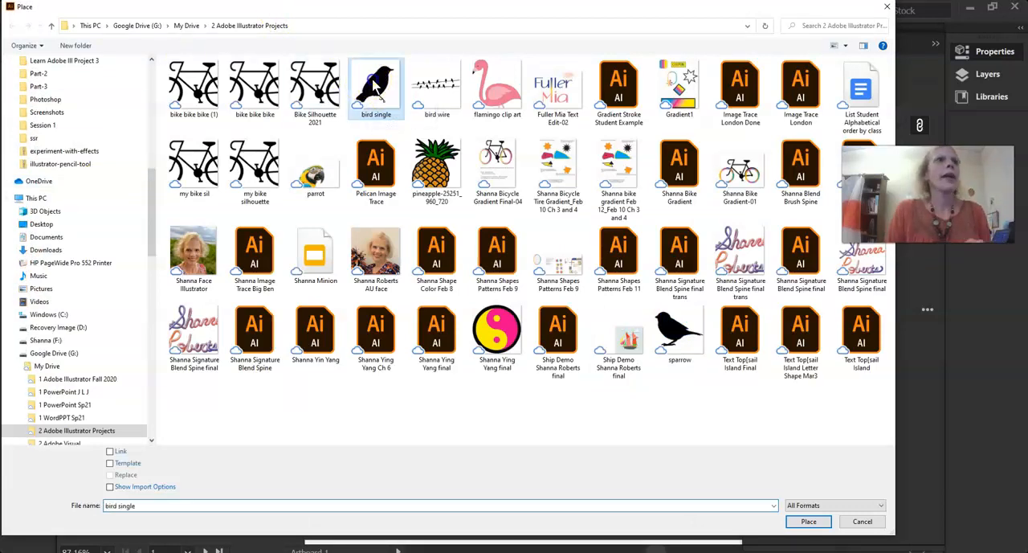
{"action": "left_click", "coordinate": [807, 522]}
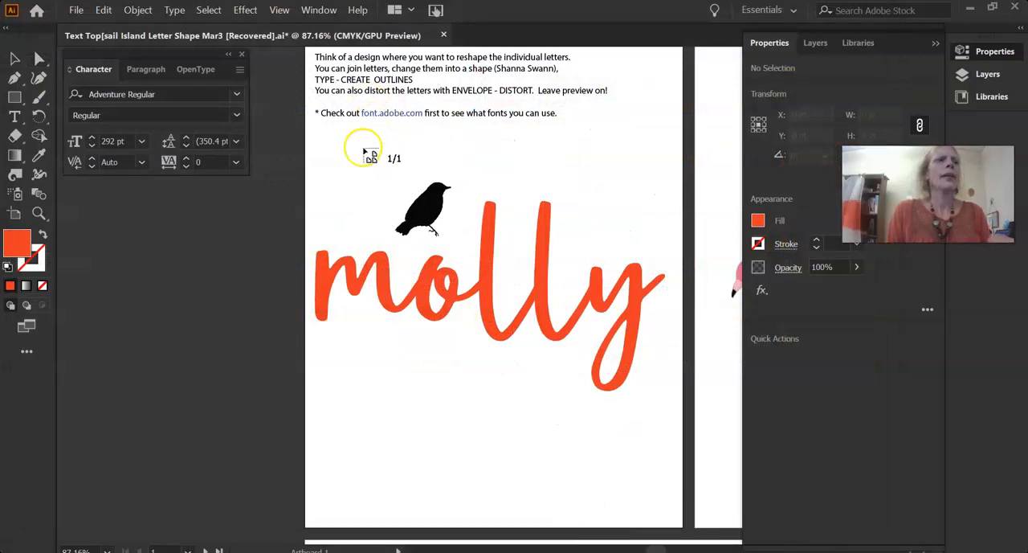
{"action": "left_click", "coordinate": [363, 148]}
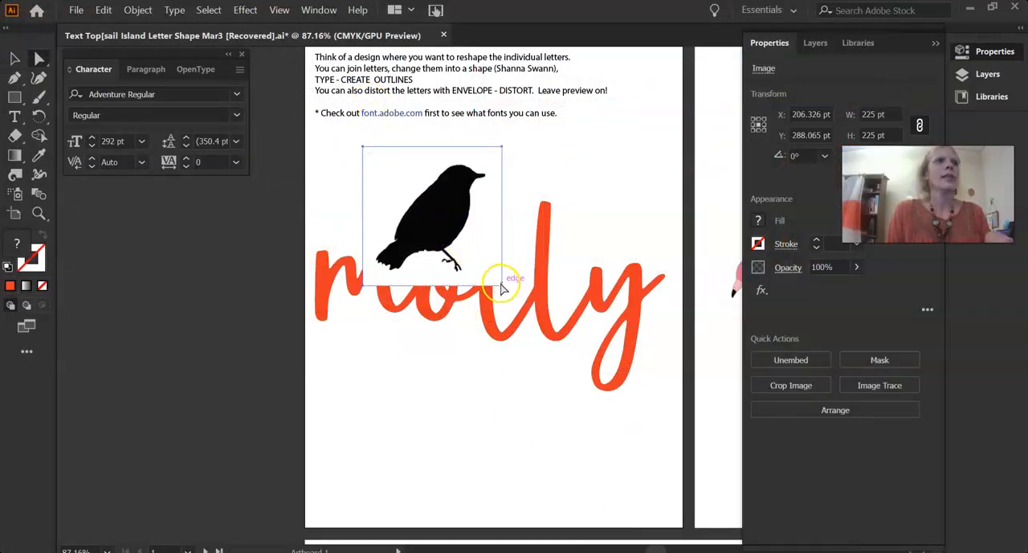
Move the large bird image off the artboard onto the empty pasteboard beside it
{"action": "left_click_drag", "start_coordinate": [437, 188], "coordinate": [380, 431]}
{"action": "left_click", "coordinate": [522, 462]}
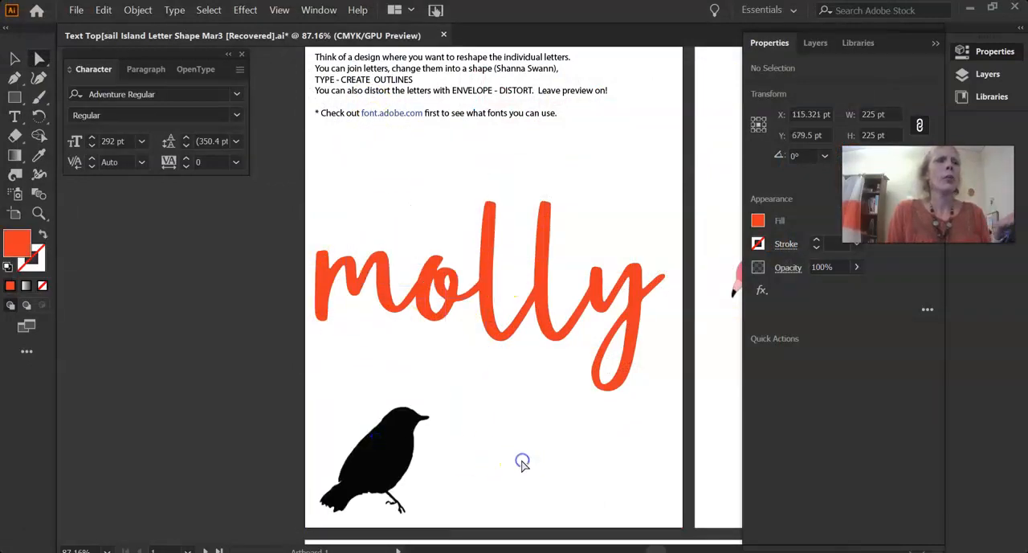
{"action": "left_click", "coordinate": [77, 10]}
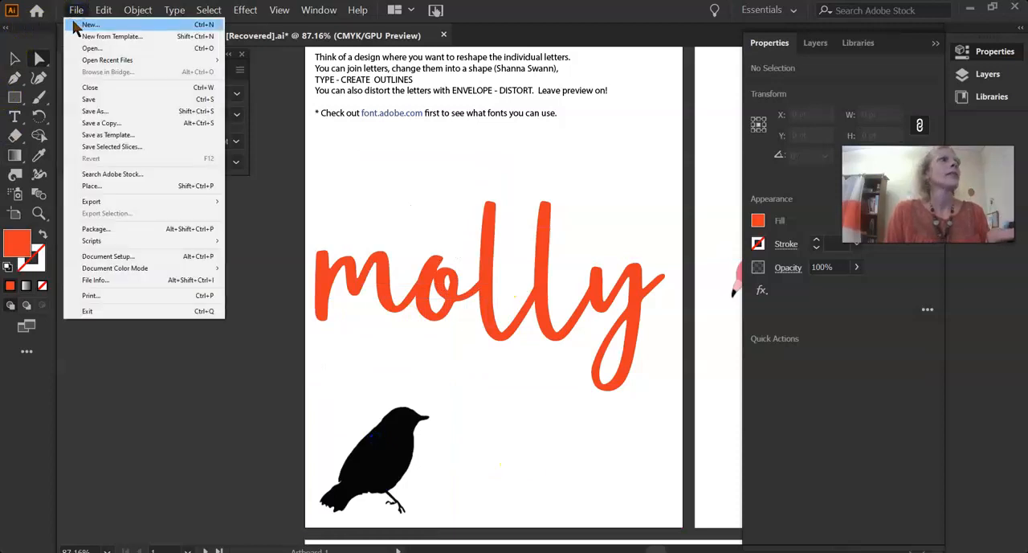
{"action": "left_click", "coordinate": [282, 402]}
{"action": "left_click_drag", "start_coordinate": [363, 468], "coordinate": [205, 422]}
Place the image sparrow at about 63 × 63 pt on the pasteboard above the large bird
{"action": "left_click", "coordinate": [77, 10]}
{"action": "left_click", "coordinate": [104, 190]}
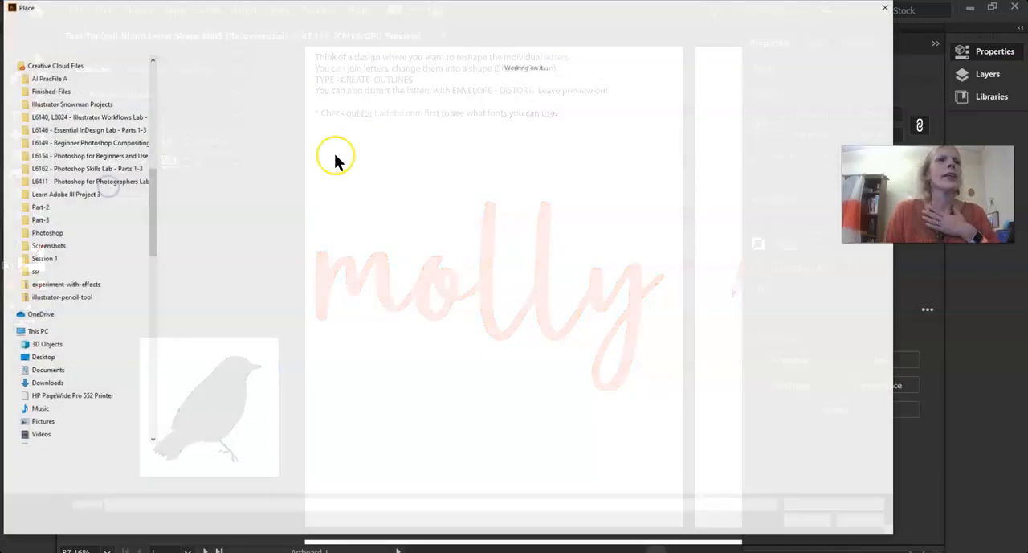
{"action": "left_click", "coordinate": [688, 353]}
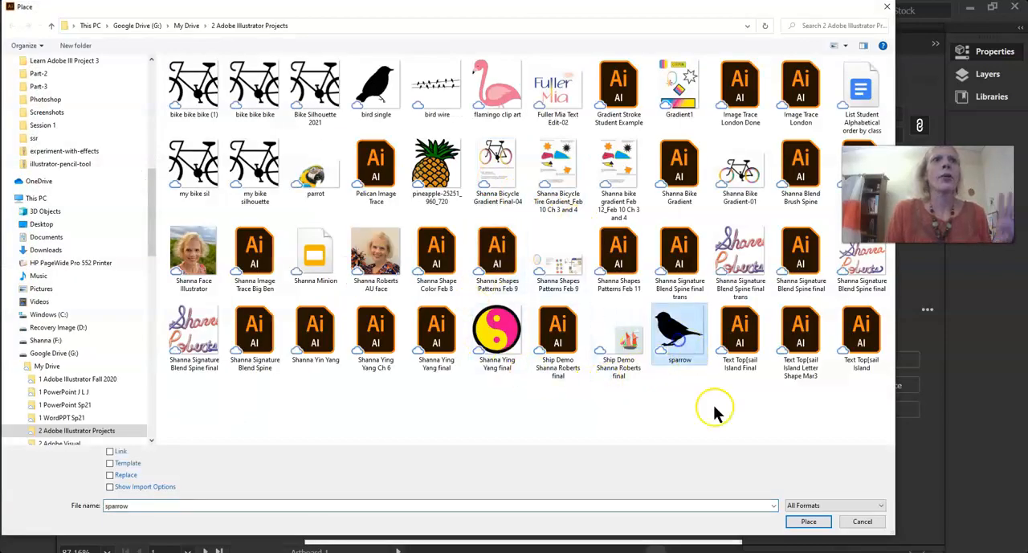
{"action": "left_click", "coordinate": [800, 522]}
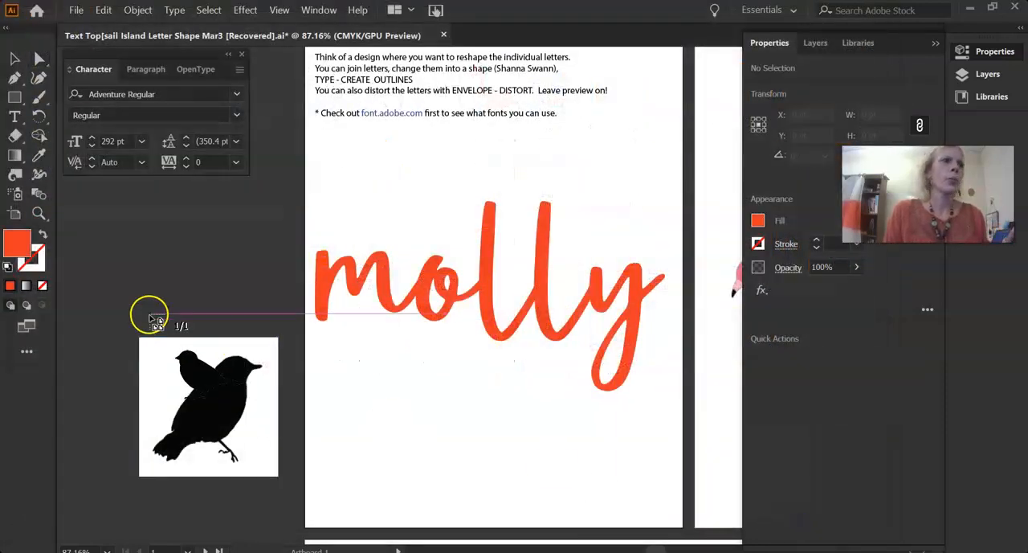
{"action": "left_click", "coordinate": [148, 232]}
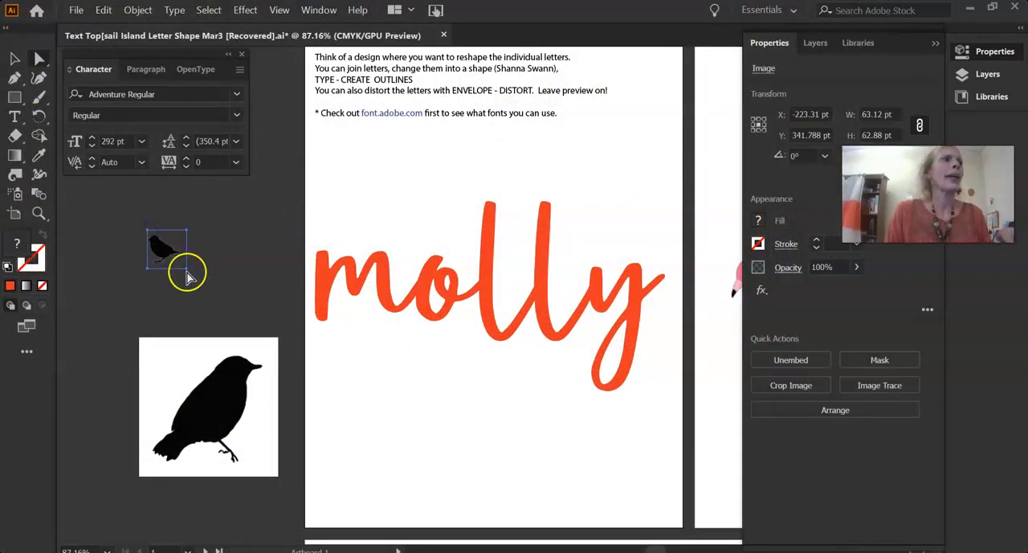
{"action": "left_click", "coordinate": [221, 313]}
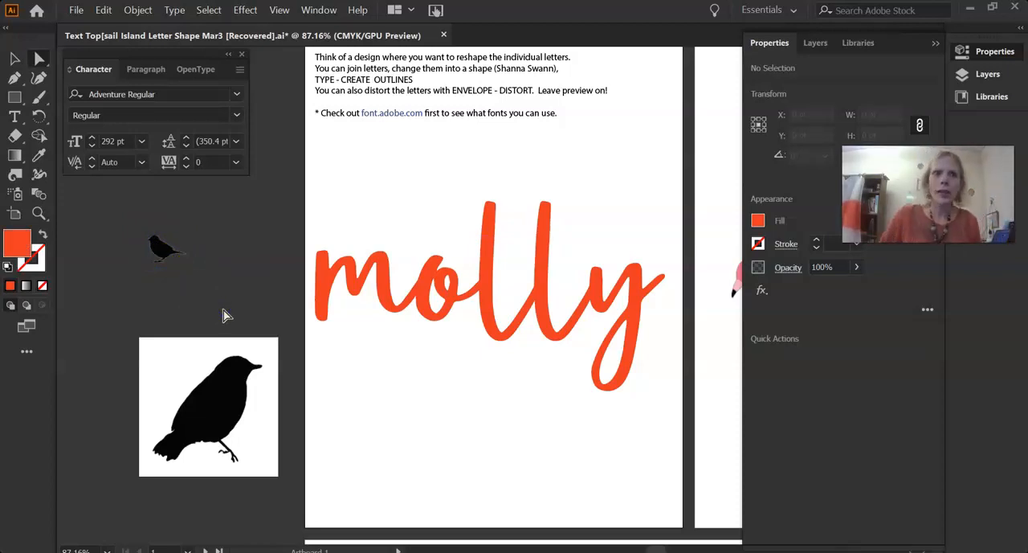
Move the sparrow above the two letters l and enlarge it to about 106 × 84 pt
{"action": "left_click", "coordinate": [161, 246]}
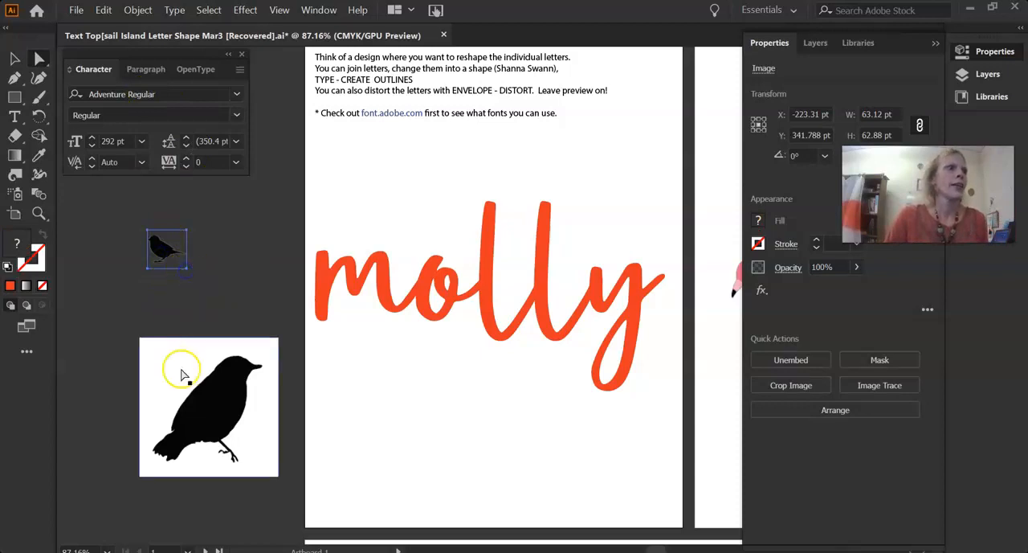
{"action": "left_click_drag", "start_coordinate": [221, 416], "coordinate": [175, 396]}
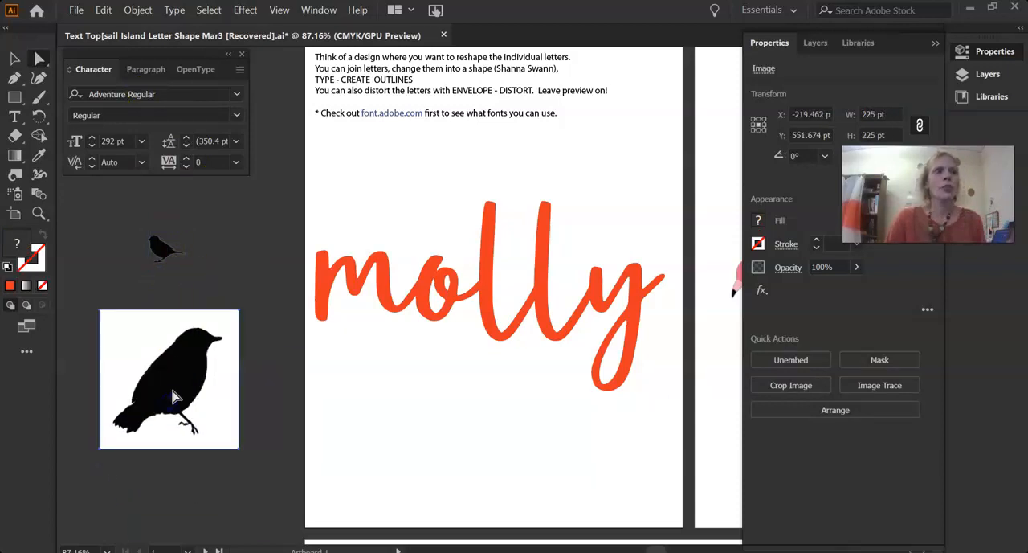
{"action": "left_click_drag", "start_coordinate": [161, 253], "coordinate": [530, 161]}
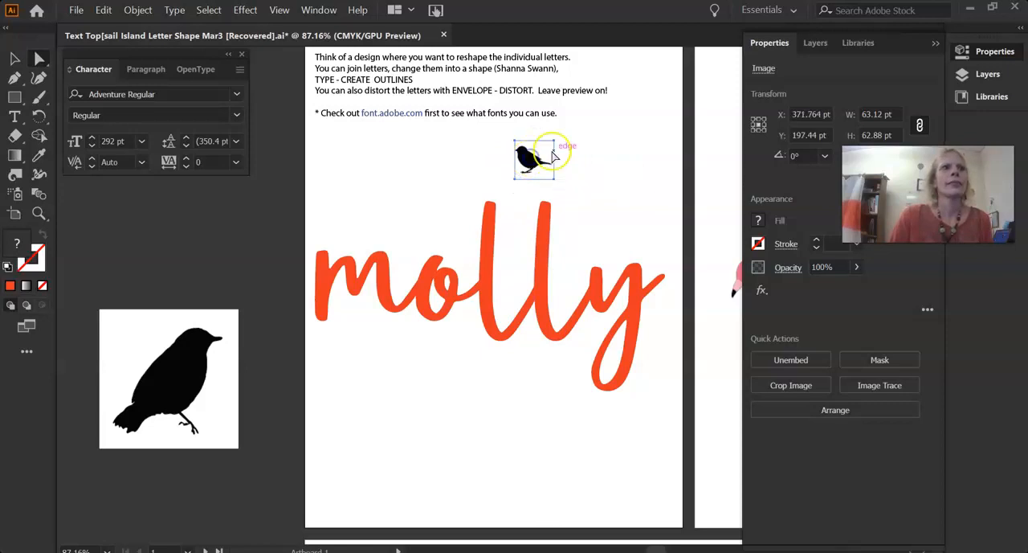
{"action": "left_click", "coordinate": [14, 59]}
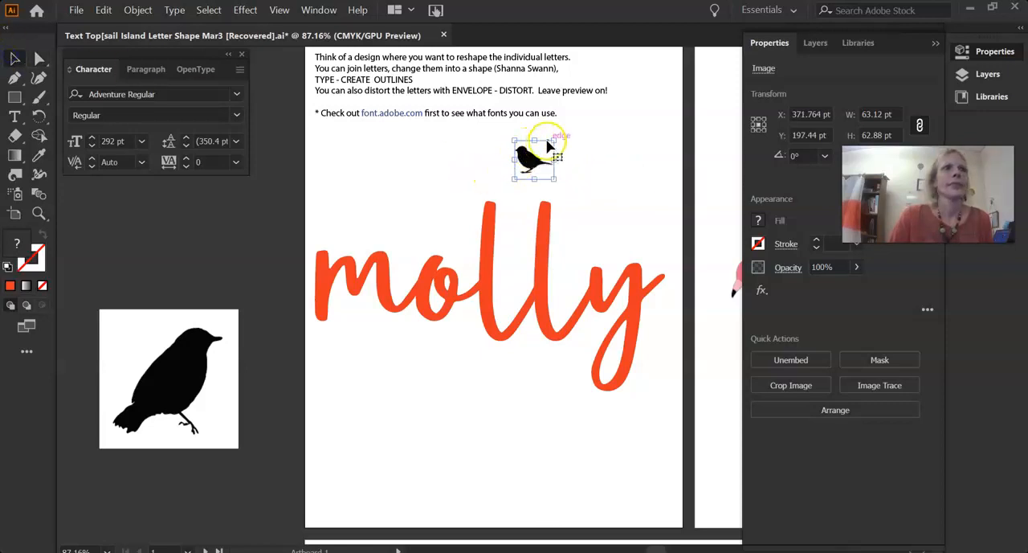
{"action": "left_click_drag", "start_coordinate": [555, 140], "coordinate": [581, 129]}
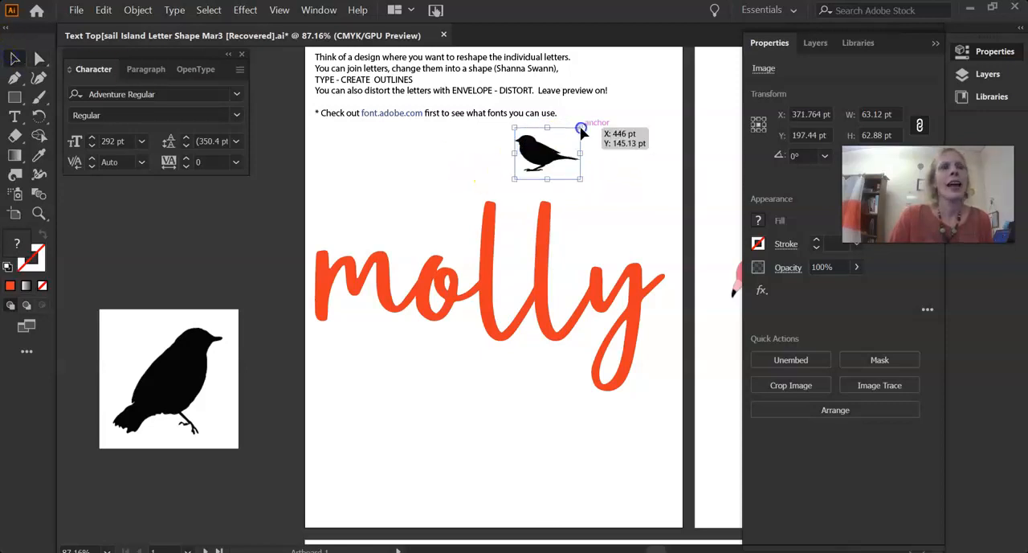
{"action": "left_click", "coordinate": [642, 211]}
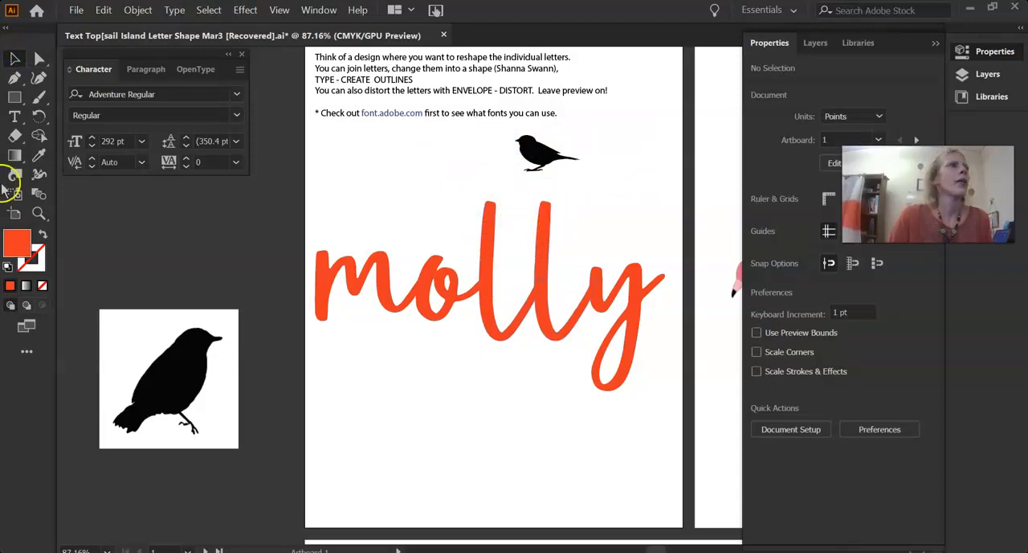
Draw a sagging wire about 97 × 20 pt between the two letters l with the Pencil tool and give it a 2 pt stroke
{"action": "left_click", "coordinate": [38, 101]}
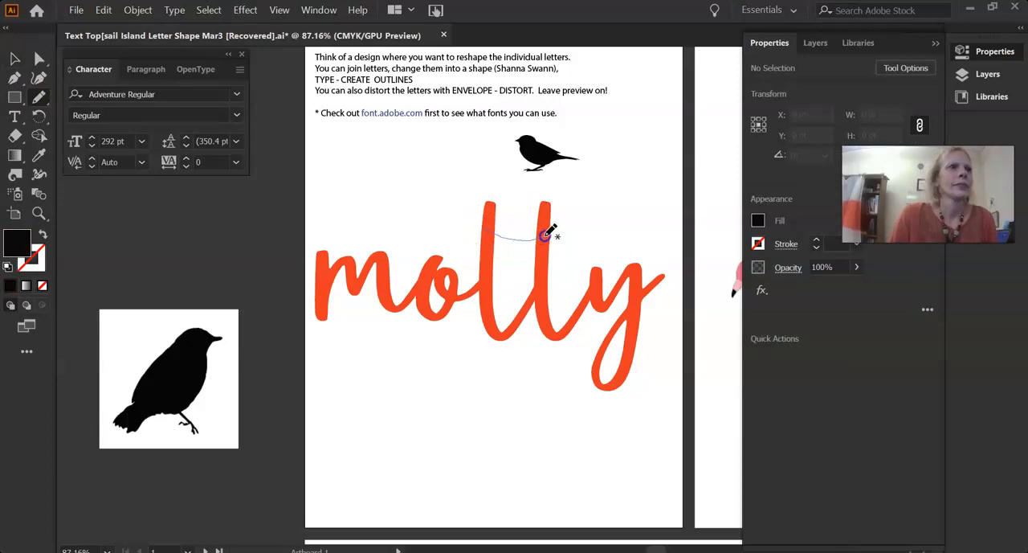
{"action": "left_click_drag", "start_coordinate": [548, 233], "coordinate": [549, 234]}
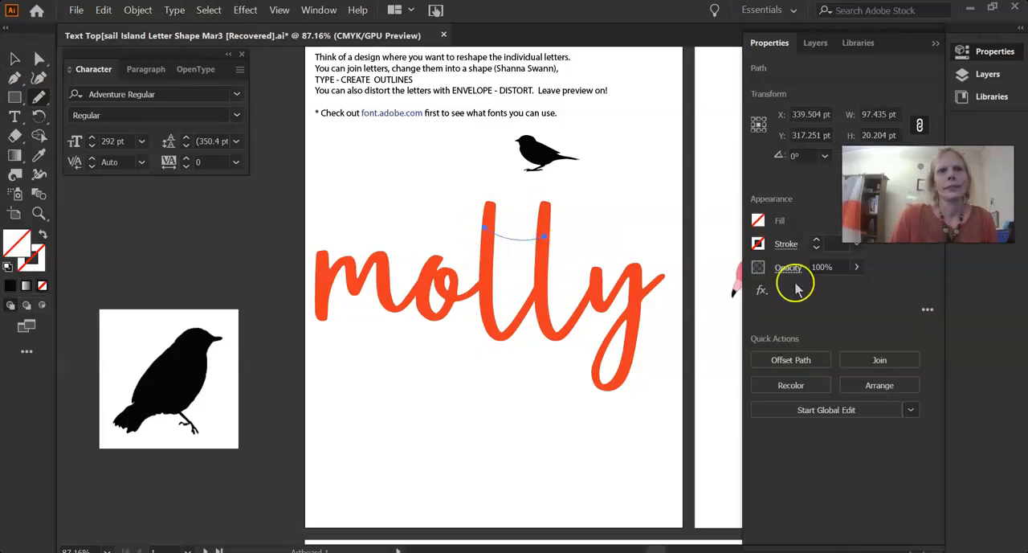
{"action": "left_click", "coordinate": [789, 245]}
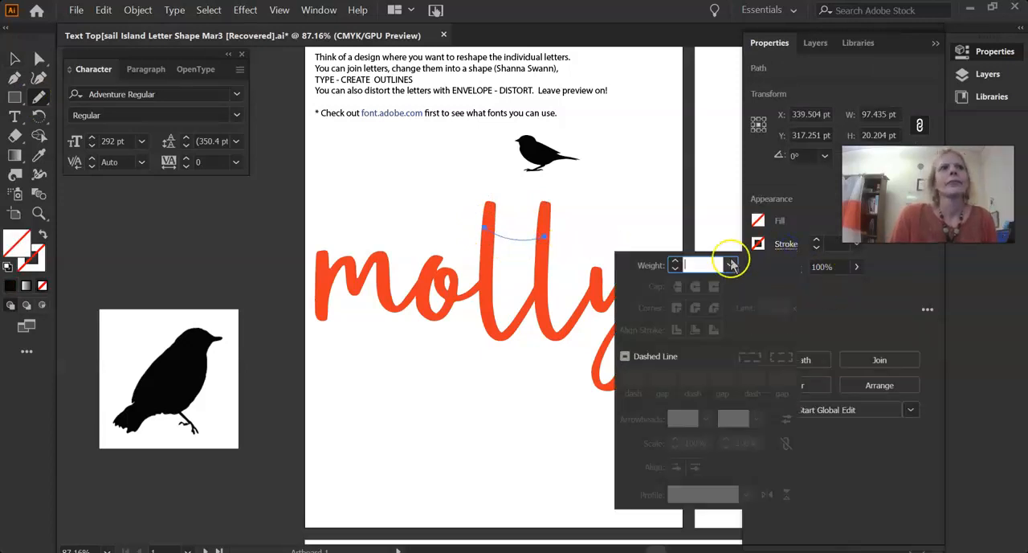
{"action": "left_click", "coordinate": [675, 263]}
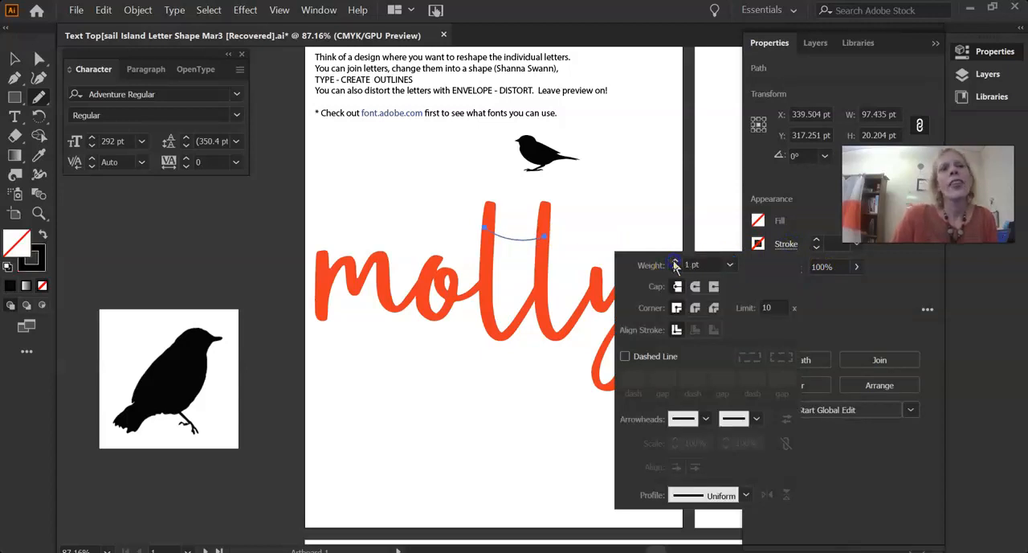
{"action": "left_click", "coordinate": [13, 287]}
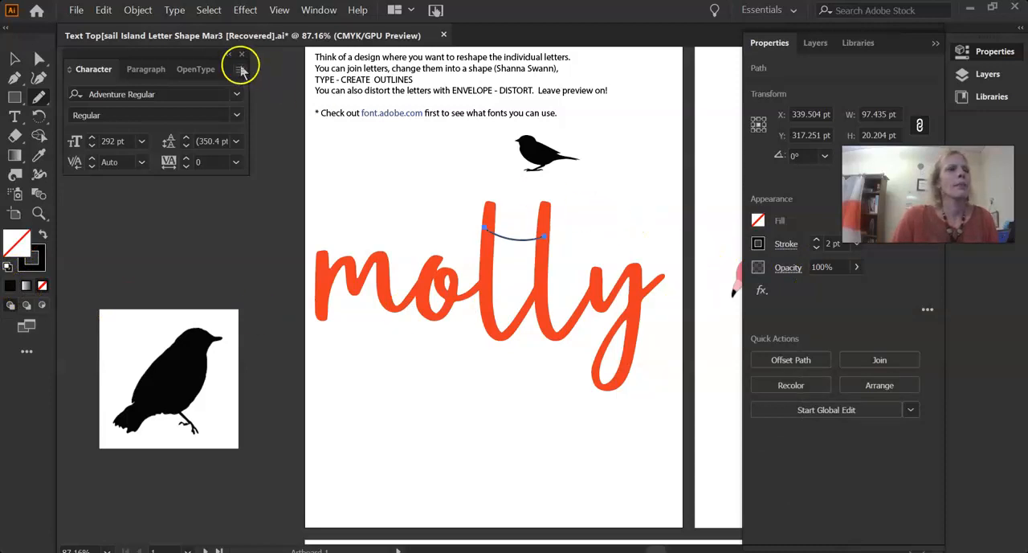
{"action": "left_click", "coordinate": [14, 59]}
{"action": "left_click", "coordinate": [608, 218]}
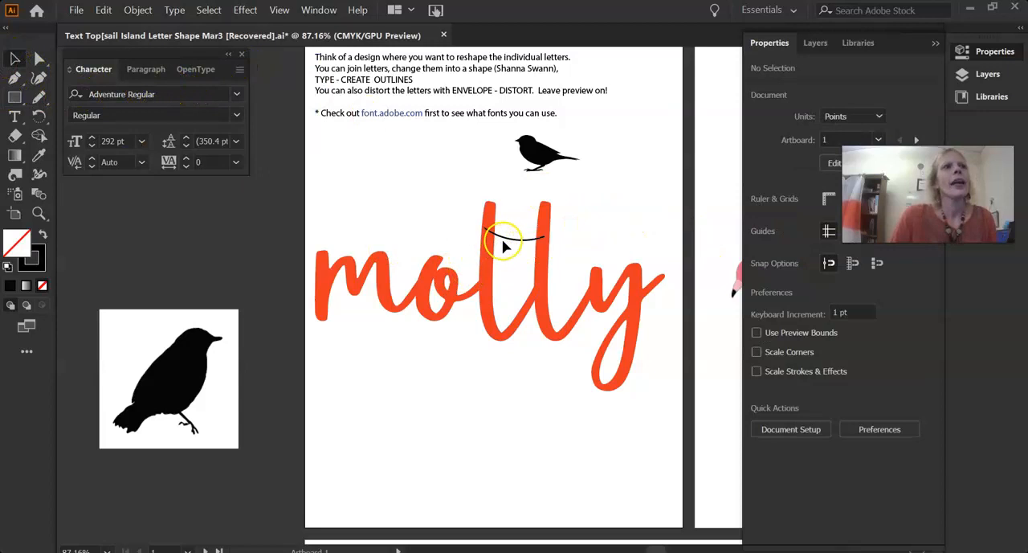
Extend both ends of the wire past the two letters l, to about 112 × 21 pt overall
{"action": "left_click_drag", "start_coordinate": [485, 228], "coordinate": [482, 226]}
{"action": "left_click_drag", "start_coordinate": [547, 234], "coordinate": [552, 233]}
{"action": "left_click", "coordinate": [590, 196]}
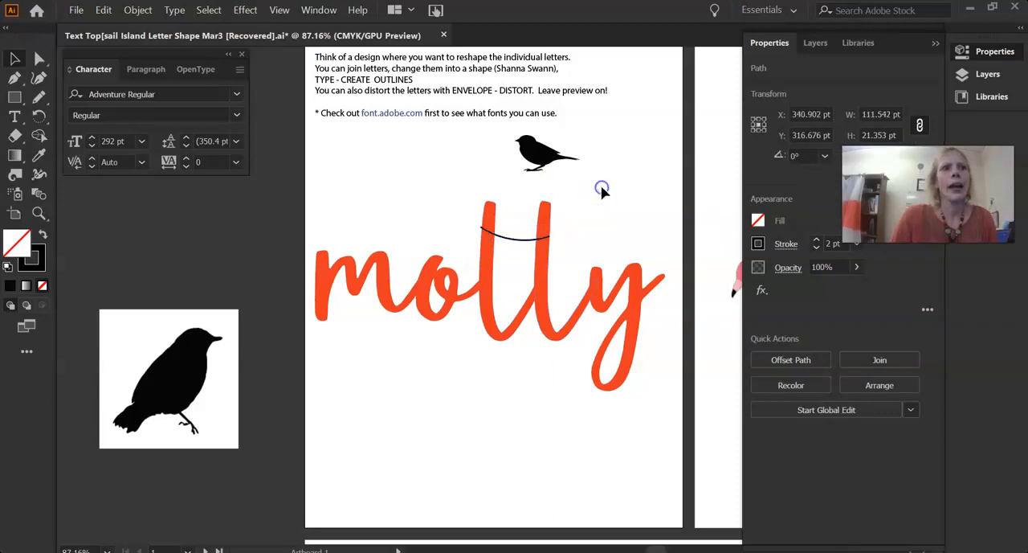
Shrink the sparrow to about 71 × 64 pt and seat it on the wire between the two letters l
{"action": "left_click", "coordinate": [546, 147]}
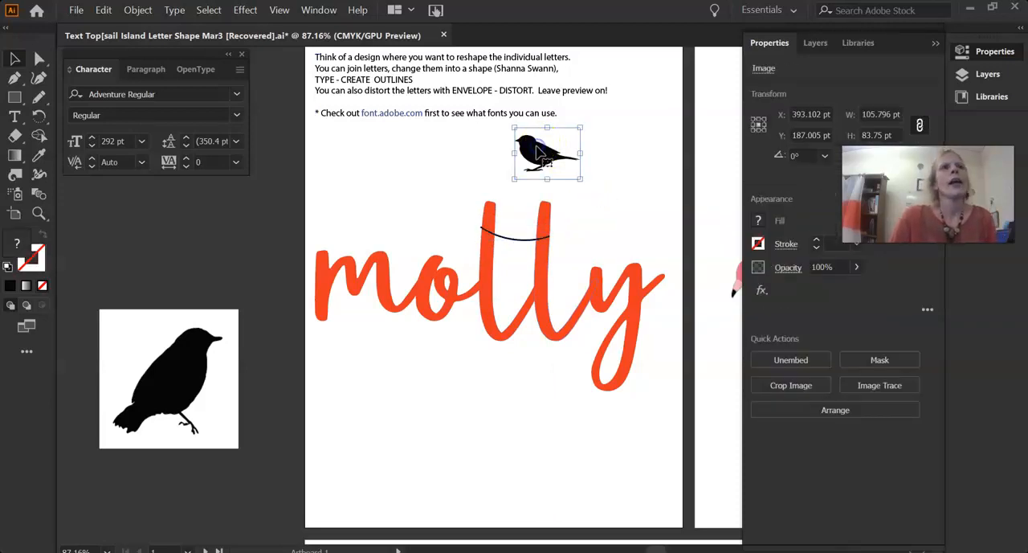
{"action": "left_click_drag", "start_coordinate": [542, 138], "coordinate": [517, 211]}
{"action": "left_click", "coordinate": [610, 177]}
{"action": "left_click", "coordinate": [532, 218]}
{"action": "left_click_drag", "start_coordinate": [559, 246], "coordinate": [518, 219]}
{"action": "left_click_drag", "start_coordinate": [518, 224], "coordinate": [519, 229]}
{"action": "left_click", "coordinate": [564, 165]}
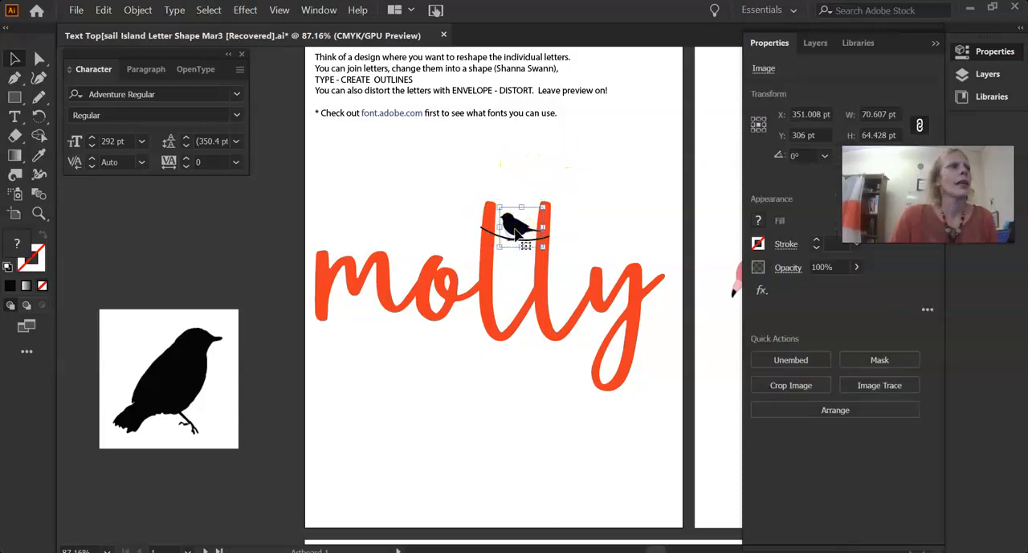
Isolate the sparrow image and reduce it to about 56 × 61 pt so it fits between the two letters l
{"action": "double_click", "coordinate": [516, 231]}
{"action": "left_click", "coordinate": [525, 225]}
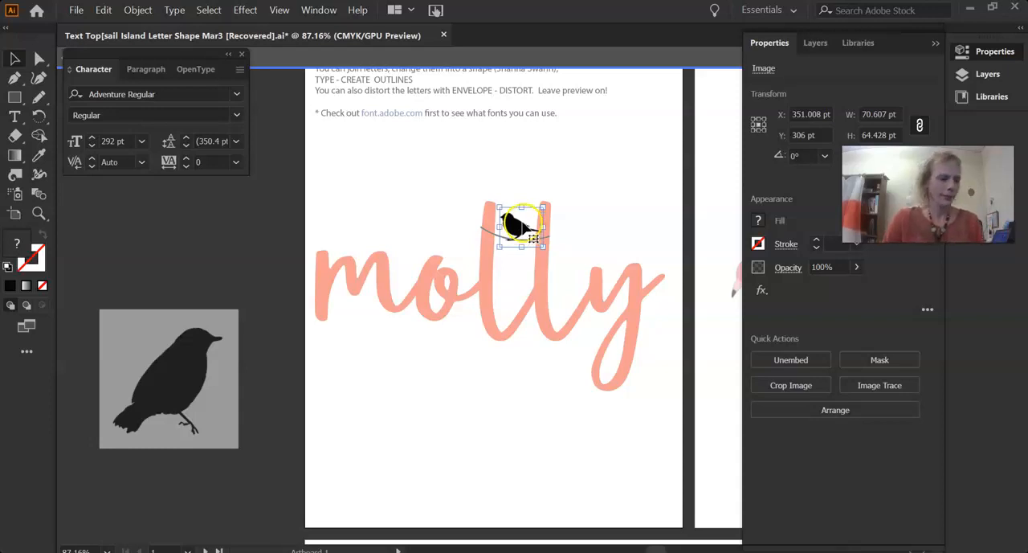
{"action": "left_click", "coordinate": [543, 248]}
{"action": "left_click_drag", "start_coordinate": [543, 249], "coordinate": [517, 230]}
{"action": "left_click", "coordinate": [563, 157]}
{"action": "left_click", "coordinate": [515, 225]}
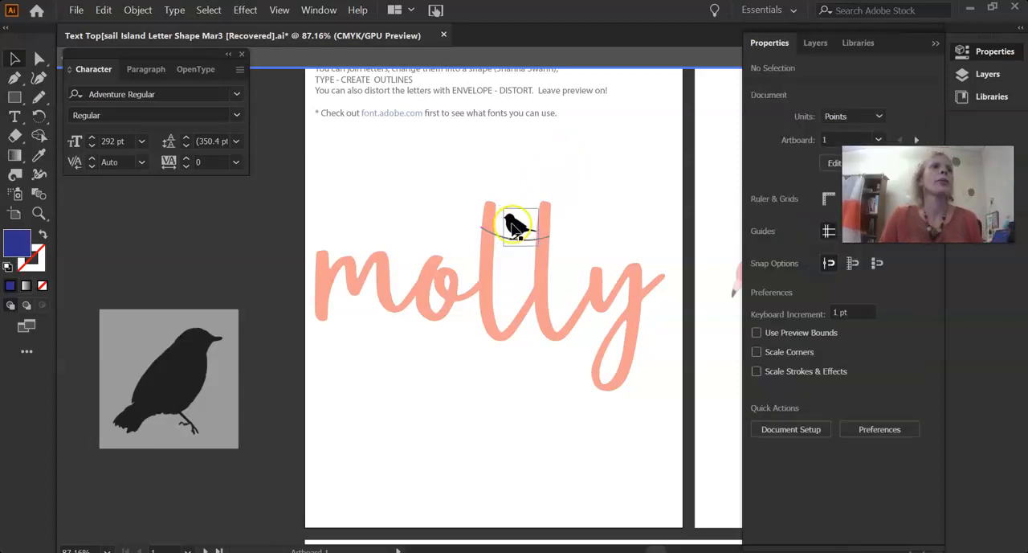
Start an Outer Glow effect on the isolated sparrow with the preview turned on
{"action": "left_click", "coordinate": [247, 12]}
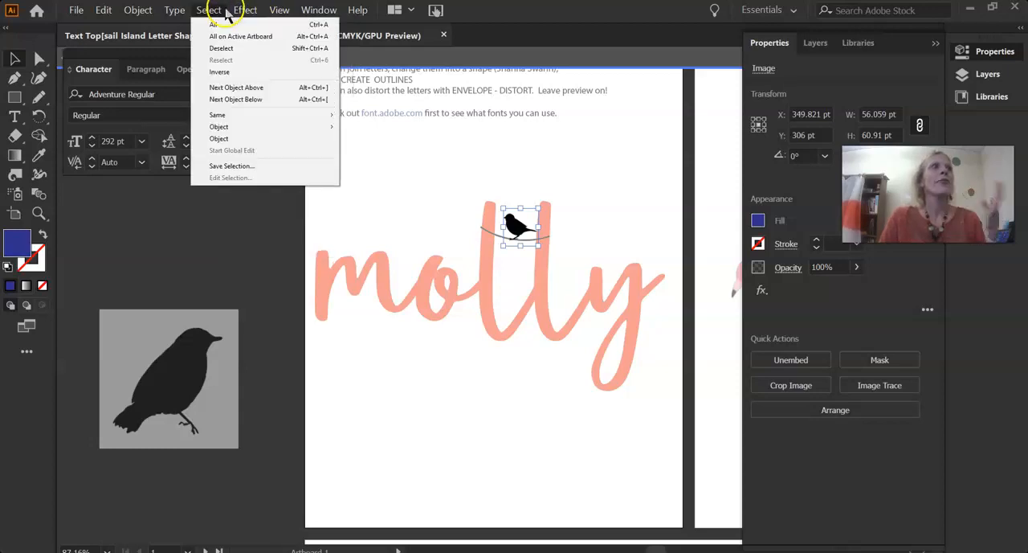
{"action": "left_click", "coordinate": [257, 143]}
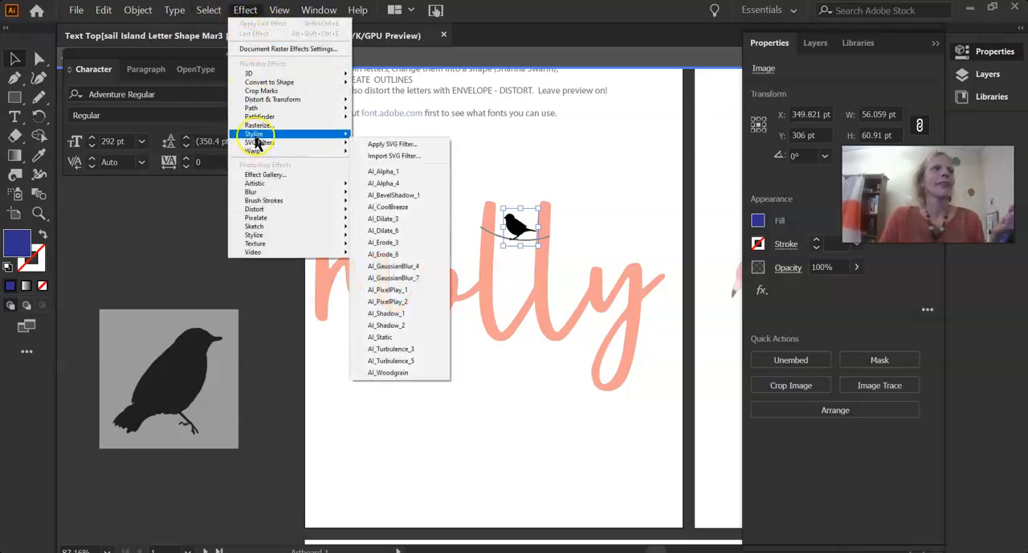
{"action": "mouse_move", "coordinate": [256, 138]}
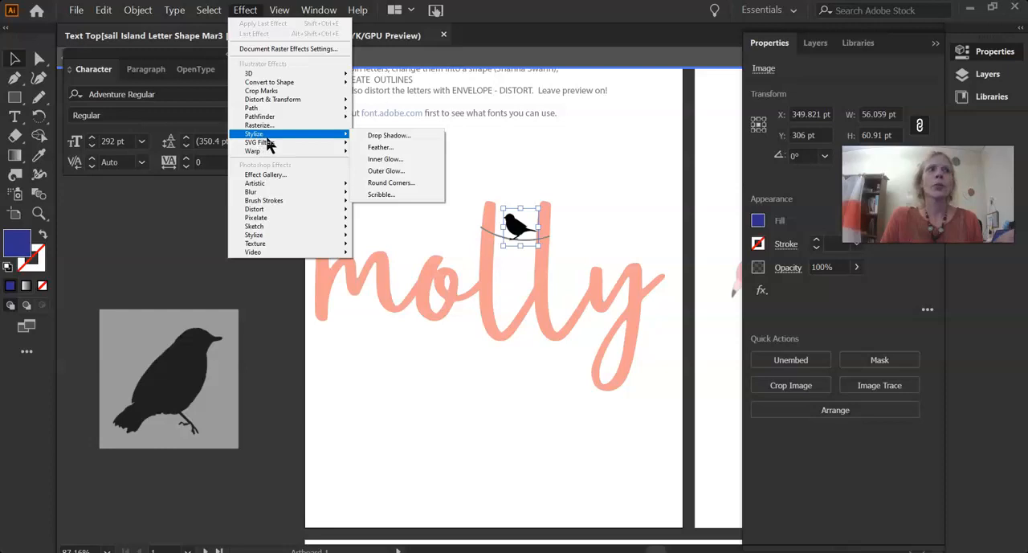
{"action": "left_click", "coordinate": [400, 148]}
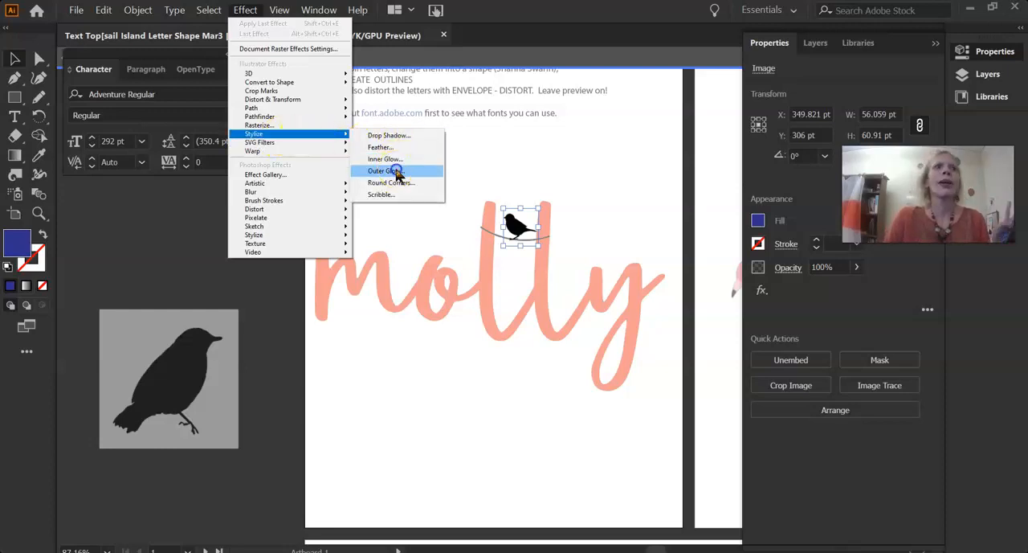
{"action": "left_click", "coordinate": [398, 173]}
{"action": "left_click", "coordinate": [465, 144]}
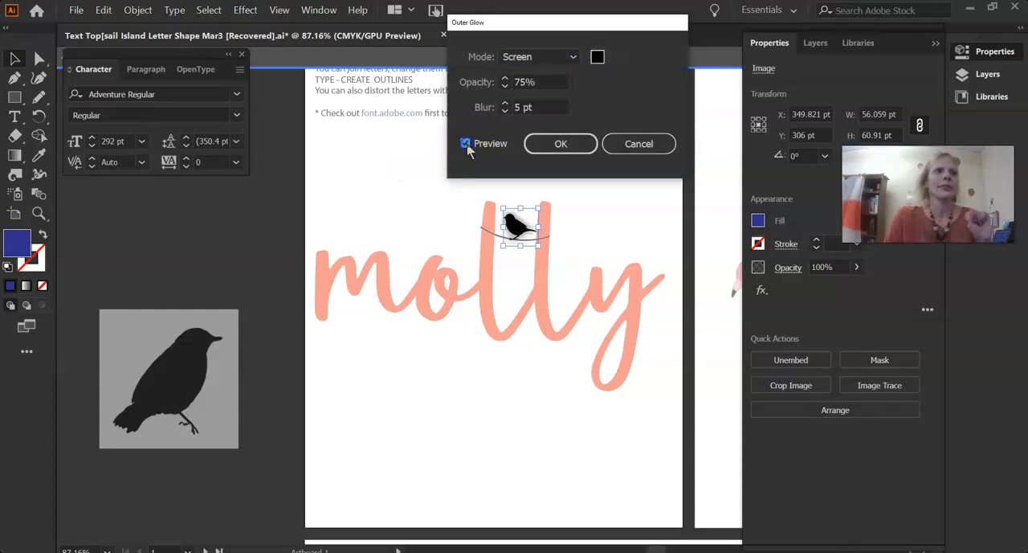
Color the outer glow blue 234fc3, apply it with a 5 pt blur, and leave isolation mode
{"action": "left_click", "coordinate": [599, 57]}
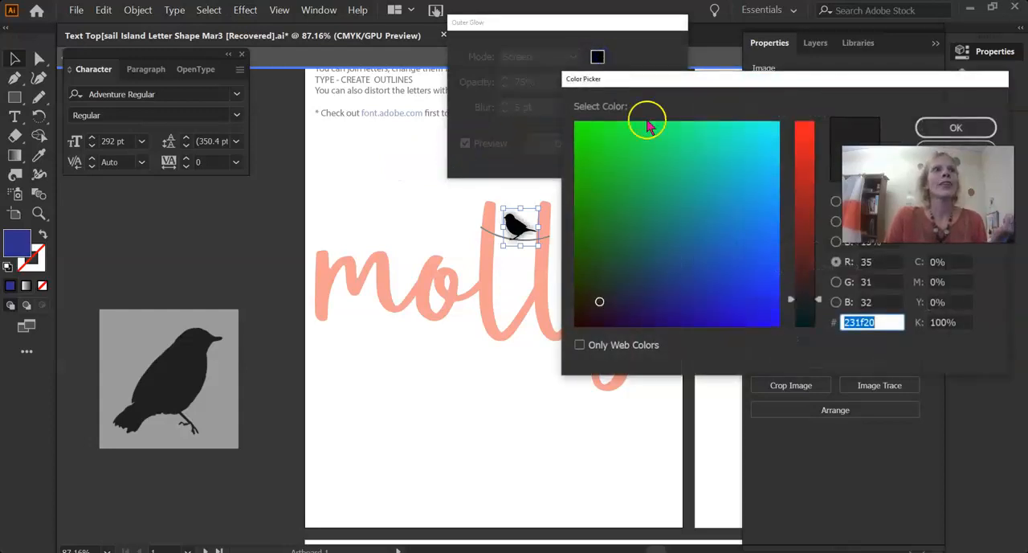
{"action": "left_click", "coordinate": [643, 147]}
{"action": "left_click", "coordinate": [730, 262]}
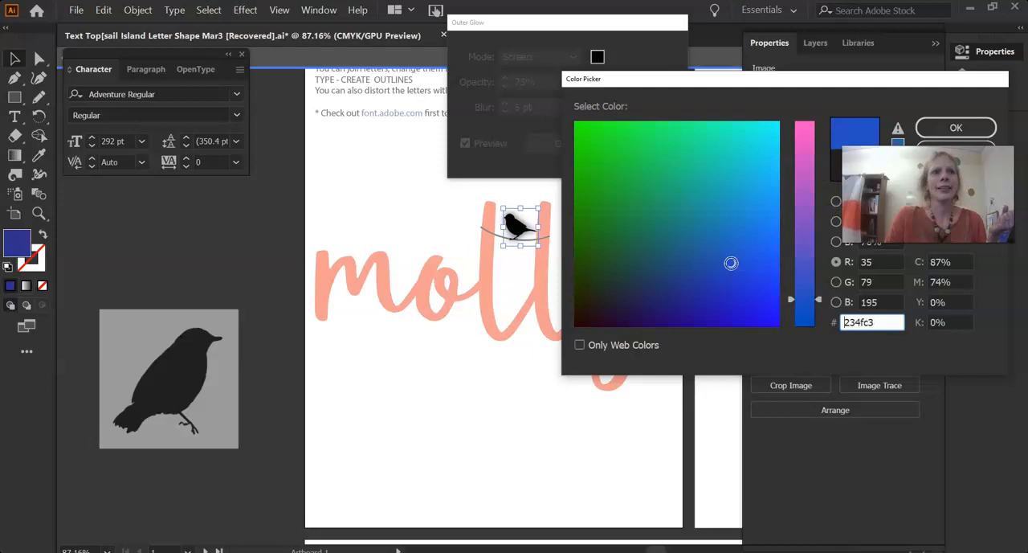
{"action": "left_click", "coordinate": [952, 131]}
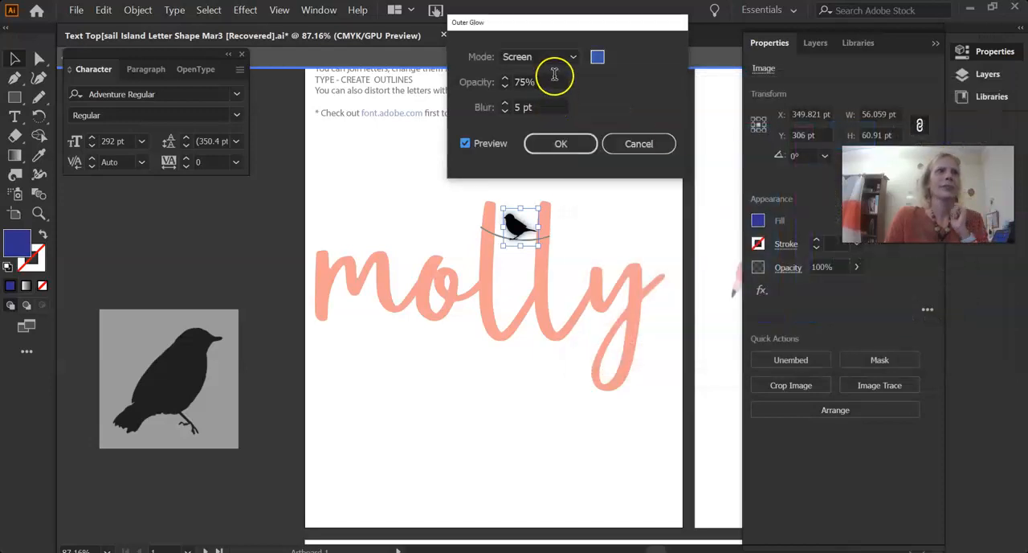
{"action": "left_click", "coordinate": [508, 108]}
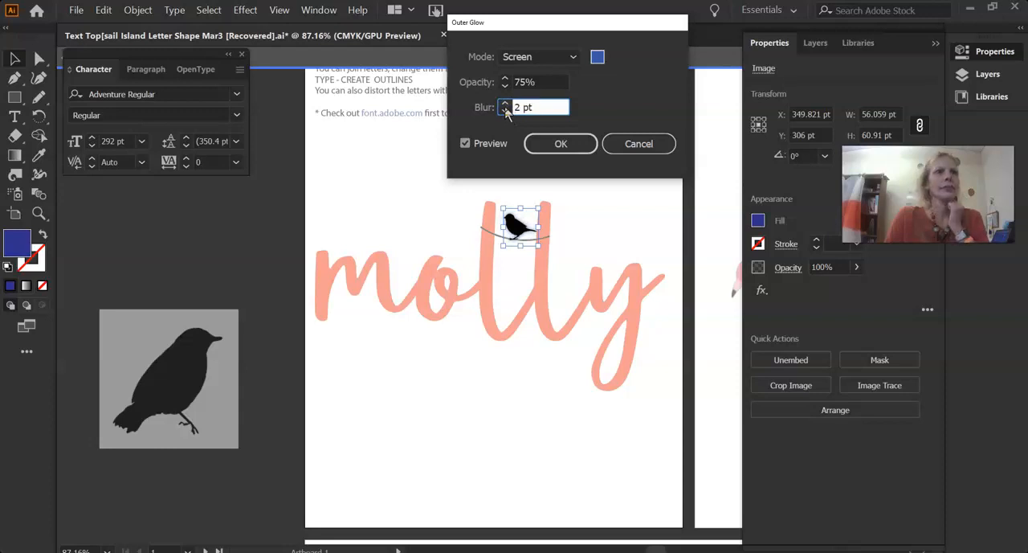
{"action": "left_click", "coordinate": [566, 144]}
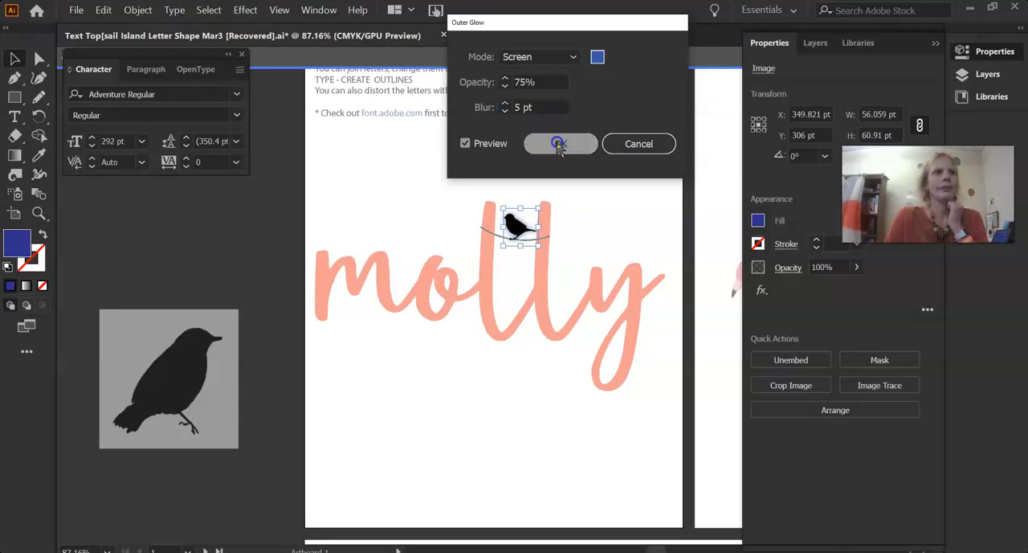
{"action": "left_click", "coordinate": [404, 153]}
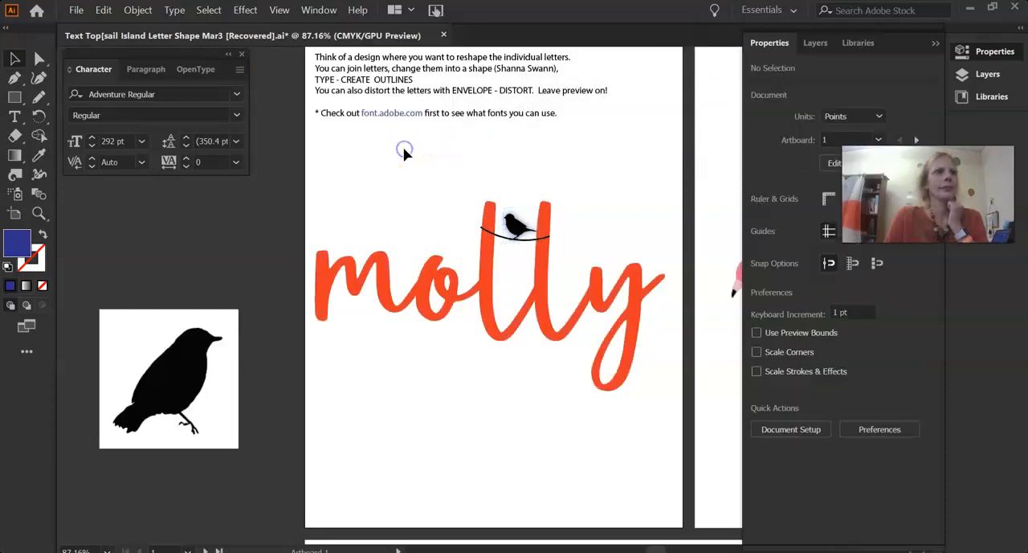
{"action": "double_click", "coordinate": [512, 226]}
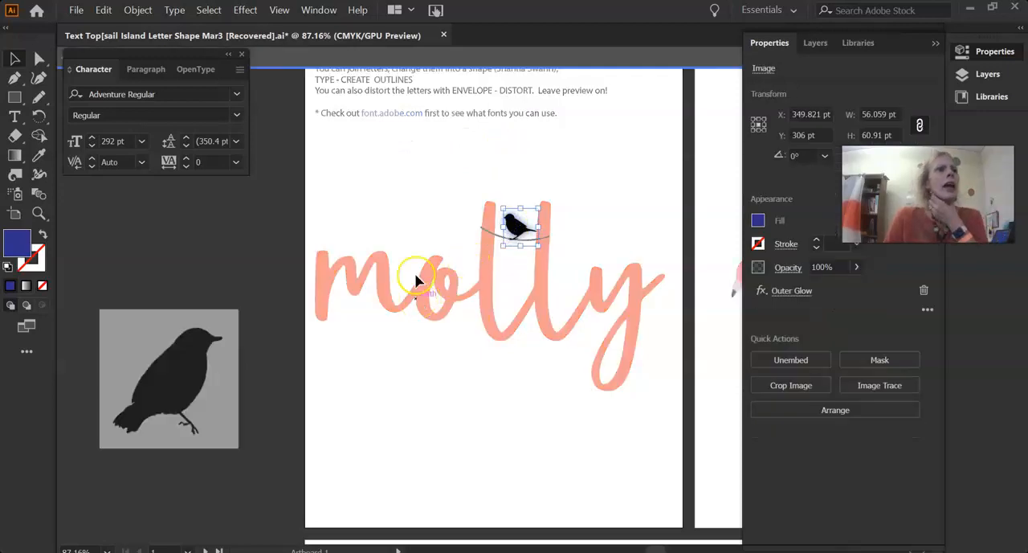
{"action": "left_click", "coordinate": [423, 188]}
{"action": "left_click", "coordinate": [401, 171]}
{"action": "left_click", "coordinate": [512, 172]}
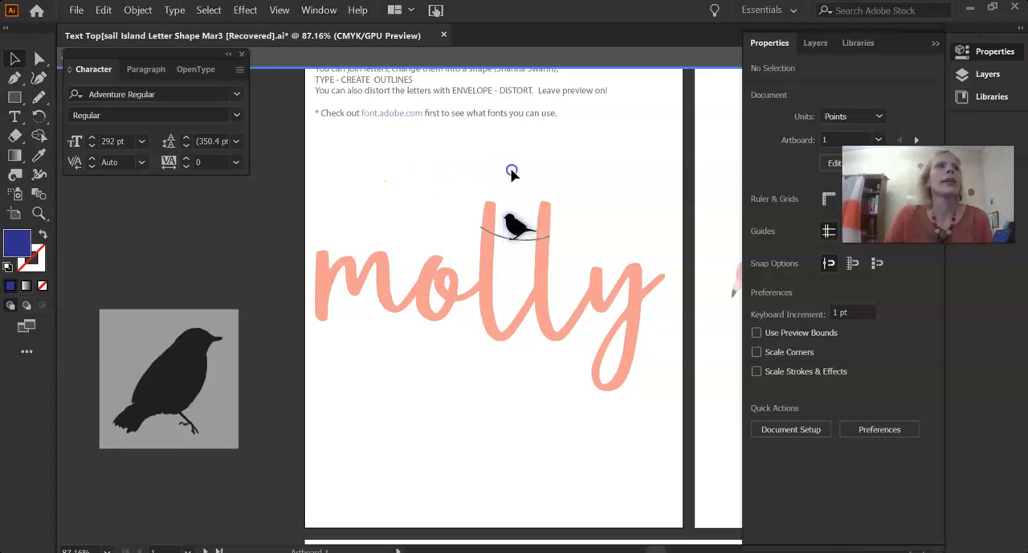
{"action": "left_click", "coordinate": [496, 207]}
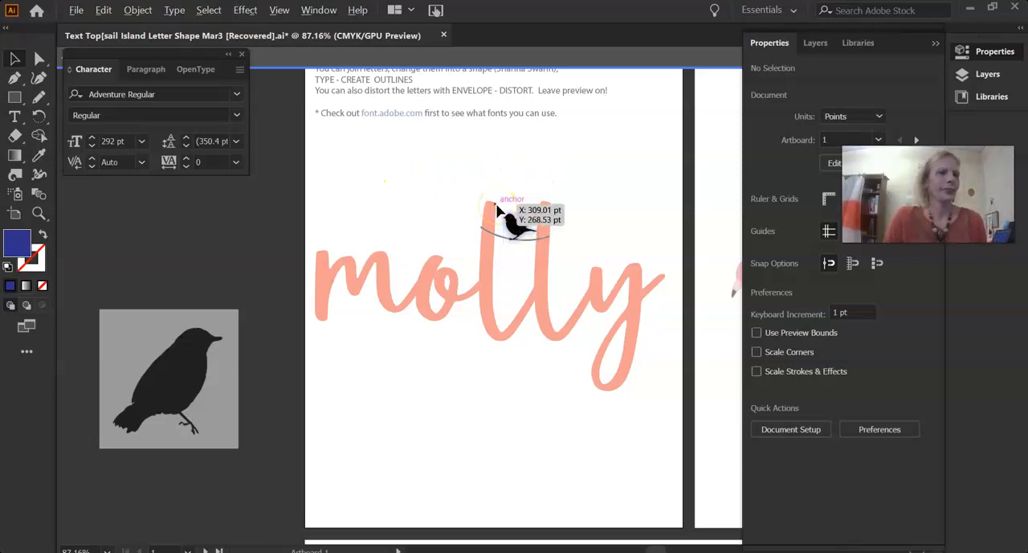
{"action": "left_click", "coordinate": [439, 186]}
{"action": "left_click", "coordinate": [449, 388]}
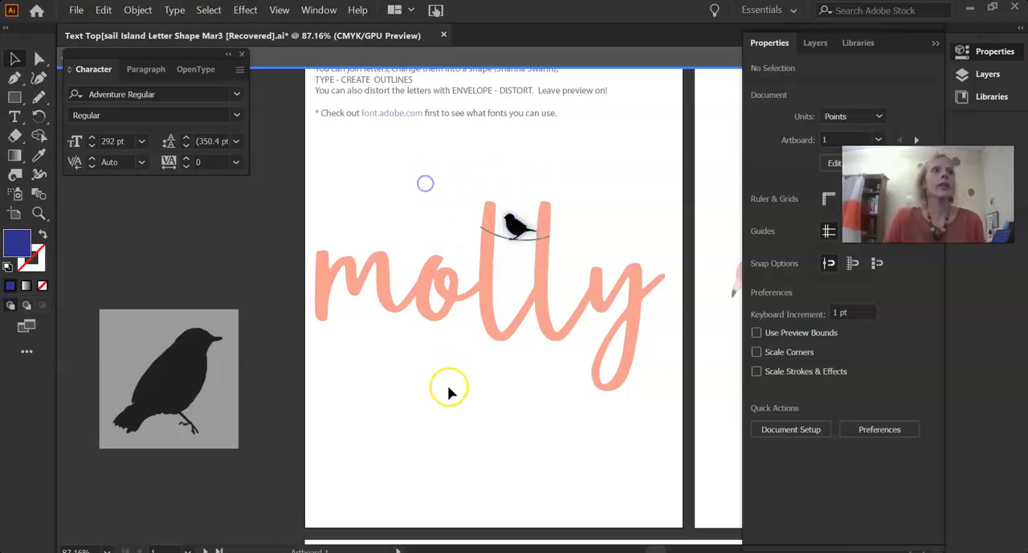
{"action": "left_click", "coordinate": [336, 192]}
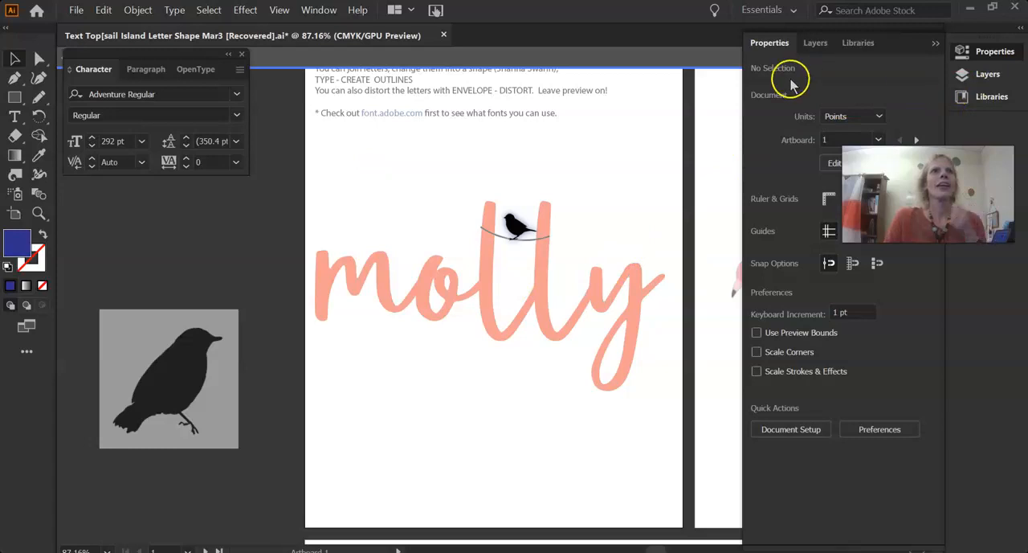
{"action": "double_click", "coordinate": [451, 382]}
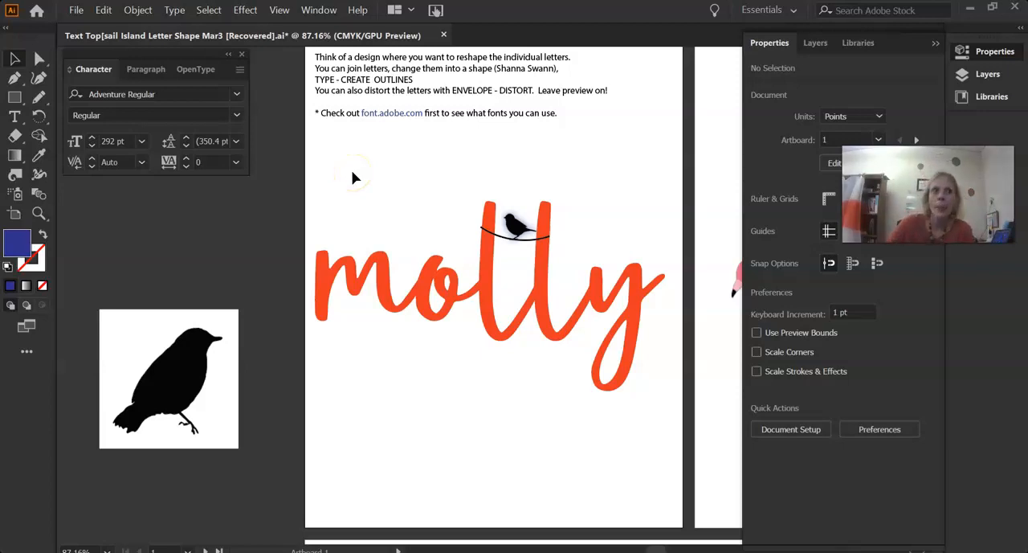
Scale the instruction text, word, wire and sparrow down together to about 538 × 482 pt, and move the word artwork up beneath the text
{"action": "left_click_drag", "start_coordinate": [310, 144], "coordinate": [649, 351]}
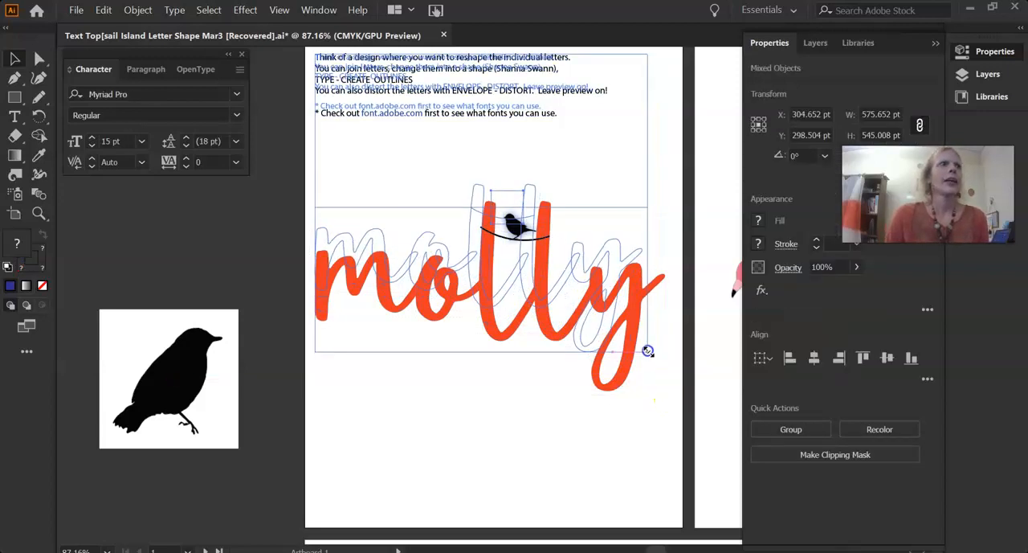
{"action": "left_click", "coordinate": [458, 359]}
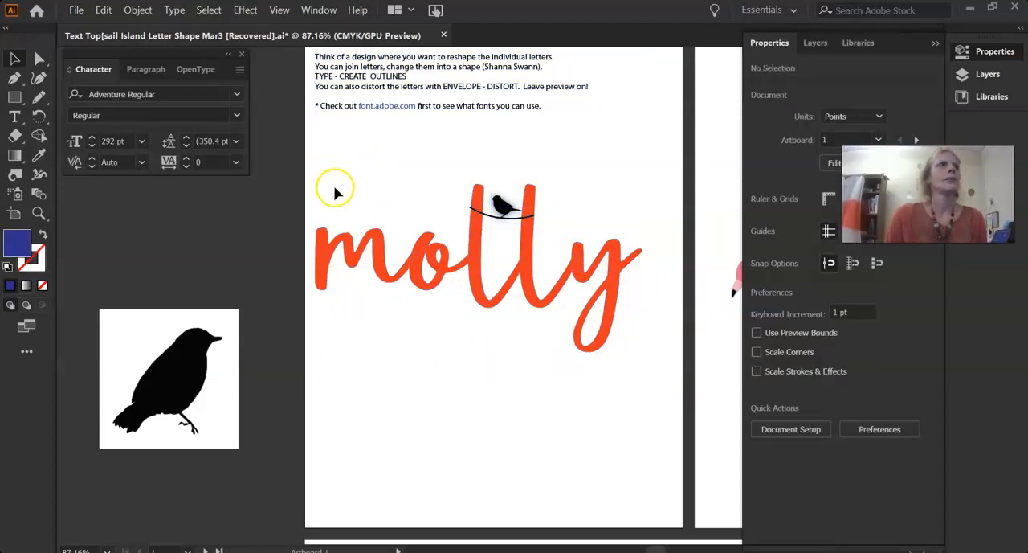
{"action": "left_click_drag", "start_coordinate": [334, 167], "coordinate": [648, 346]}
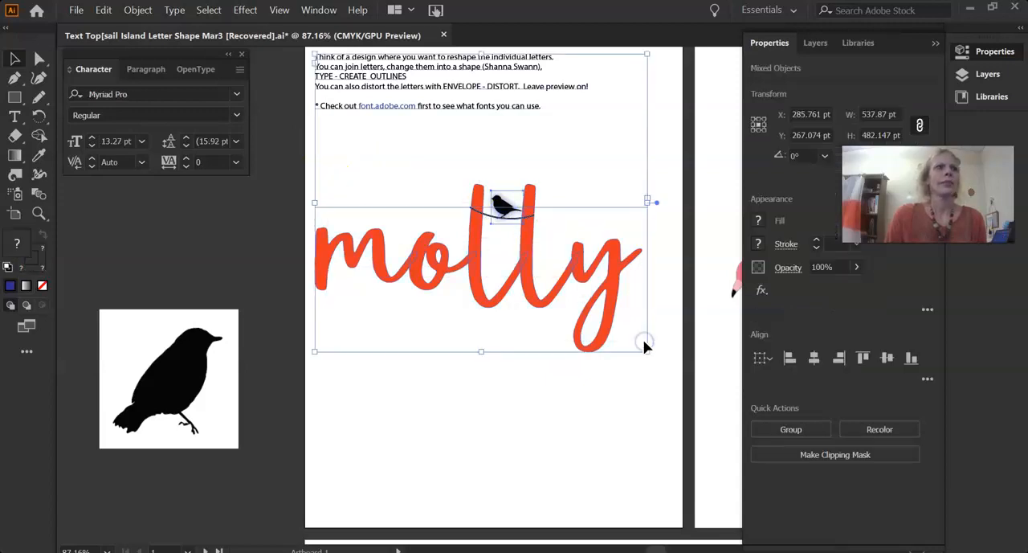
{"action": "left_click", "coordinate": [365, 133]}
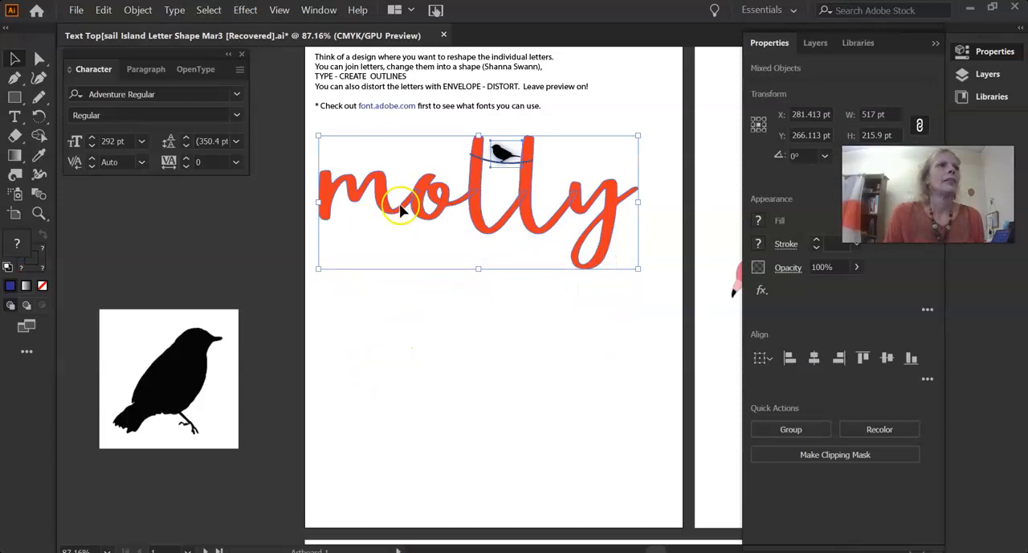
Duplicate the word with its wire and sparrow directly below the original on the same artboard
{"action": "left_click_drag", "start_coordinate": [386, 215], "coordinate": [391, 371]}
{"action": "scroll", "coordinate": [450, 450], "scroll_direction": "down", "scroll_amount": 1}
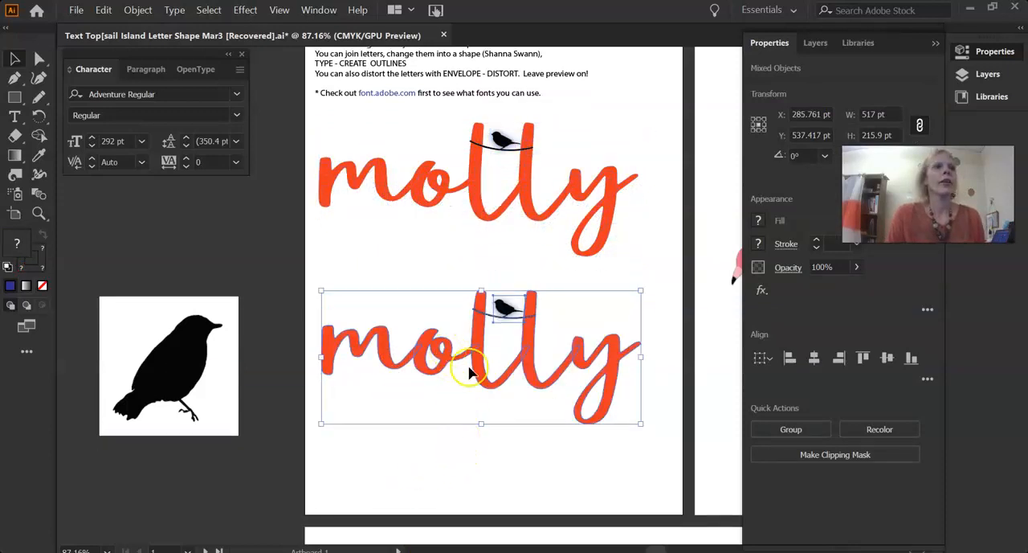
{"action": "scroll", "coordinate": [429, 362], "scroll_direction": "down", "scroll_amount": 3}
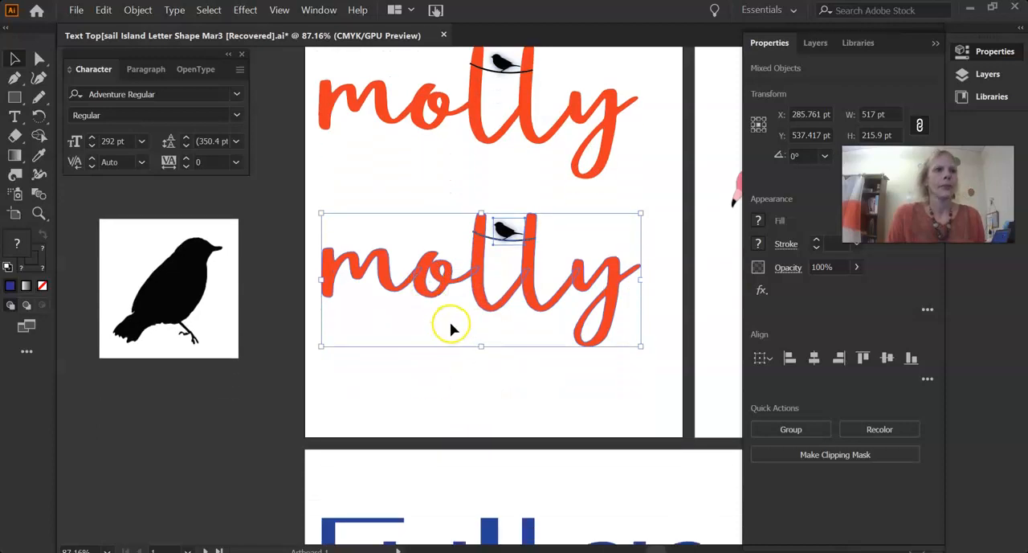
{"action": "scroll", "coordinate": [452, 329], "scroll_direction": "up", "scroll_amount": 3}
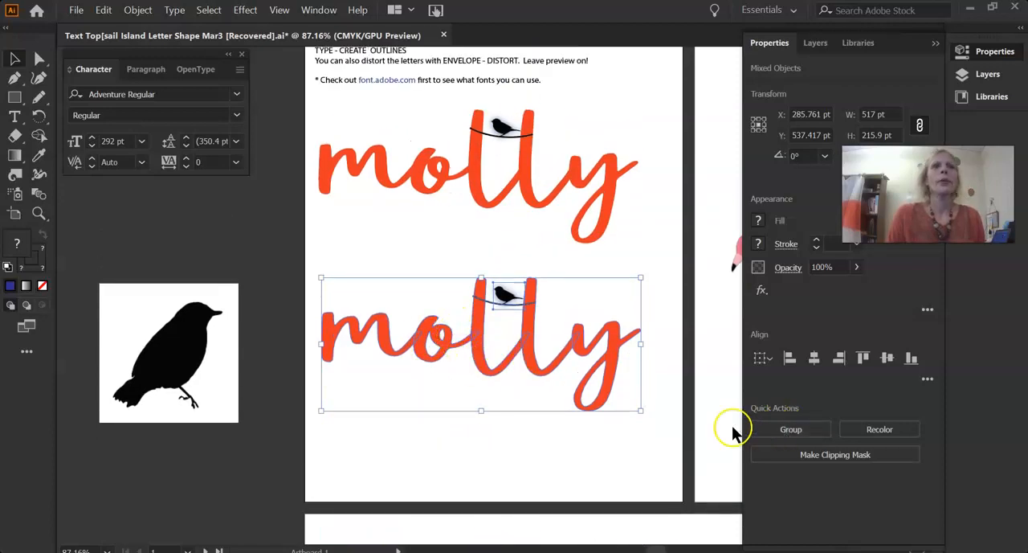
Isolate the sparrow in the lower copy and apply an additional Outer Glow effect to it
{"action": "double_click", "coordinate": [505, 296]}
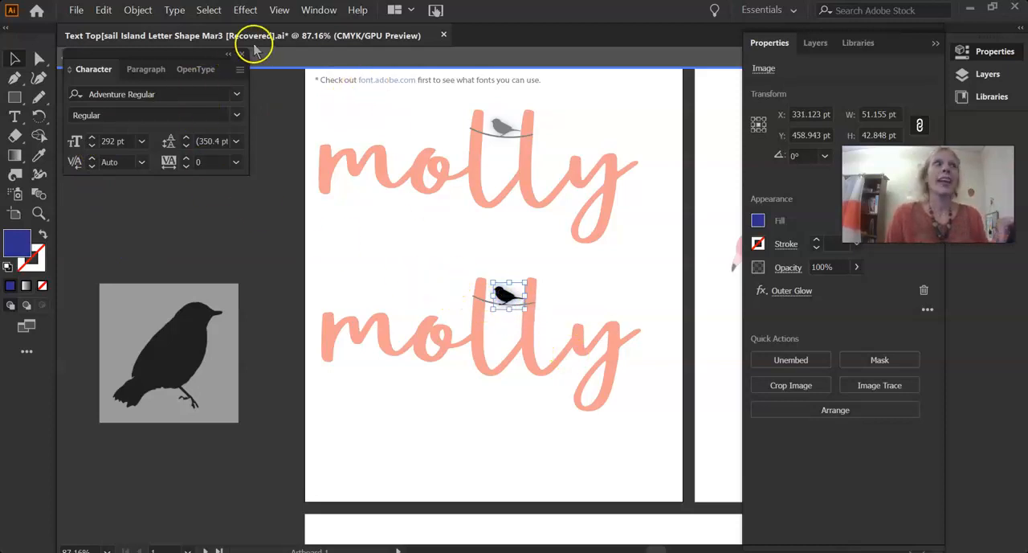
{"action": "left_click", "coordinate": [242, 10]}
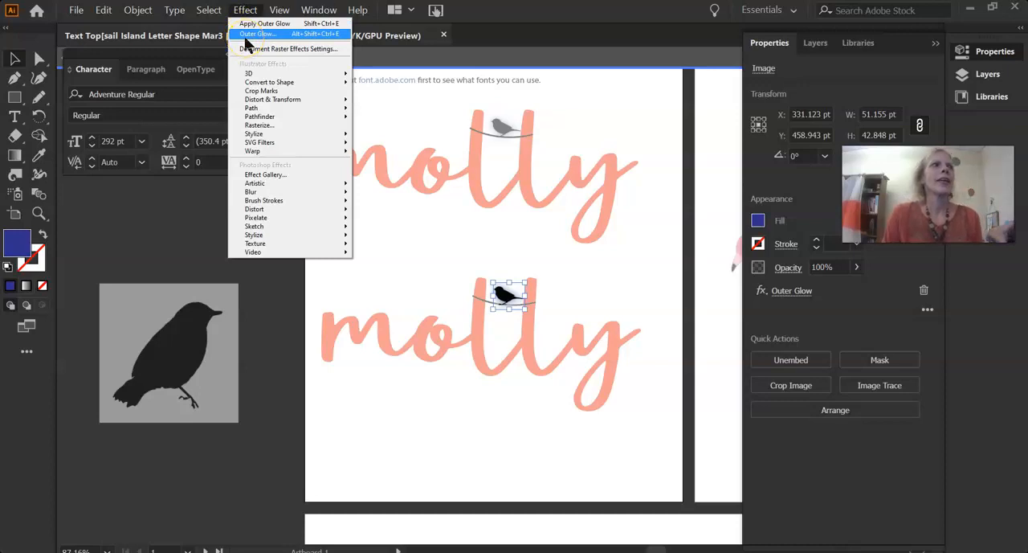
{"action": "left_click", "coordinate": [245, 24]}
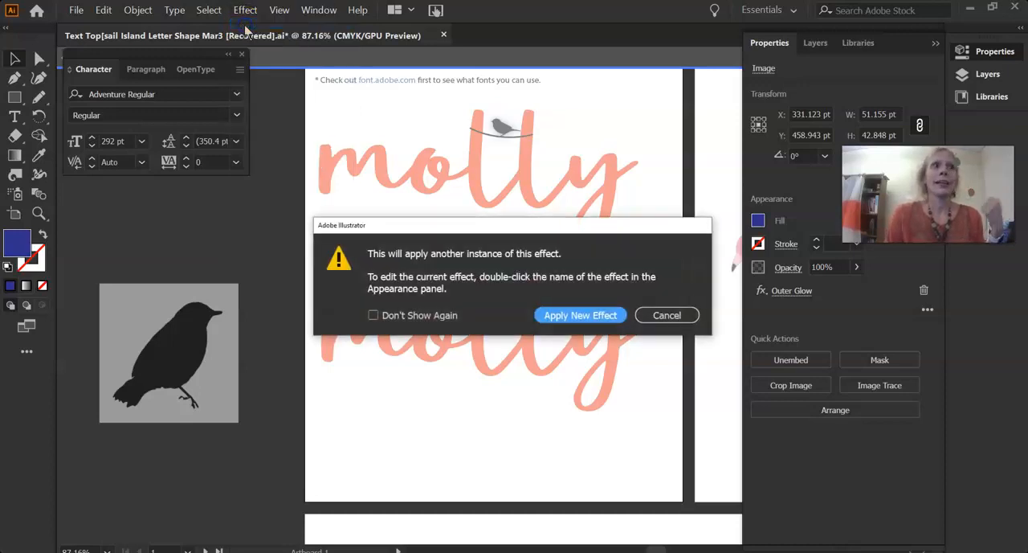
{"action": "left_click", "coordinate": [553, 315]}
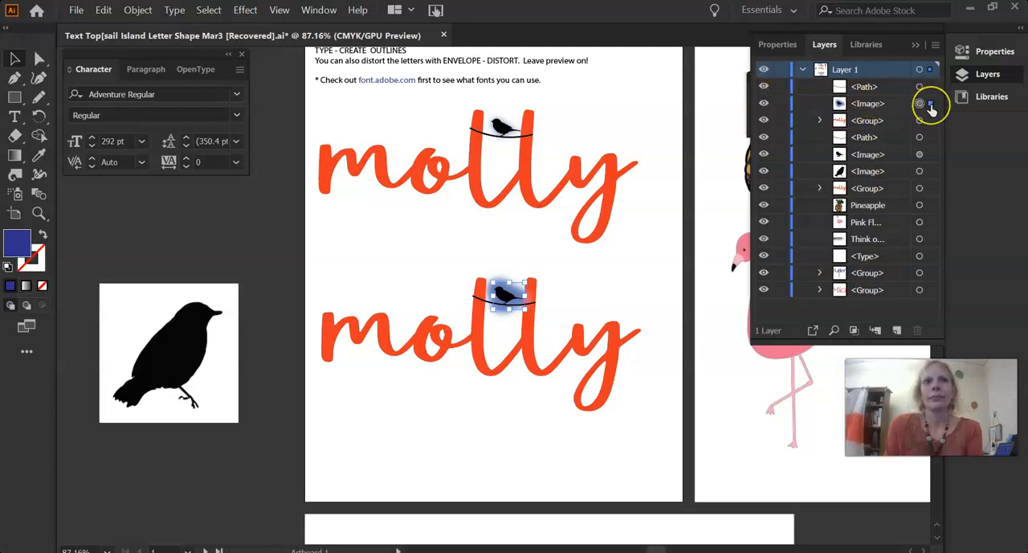
Hide the lower copy's sparrow image through its layer entry and show it again
{"action": "left_click", "coordinate": [930, 106]}
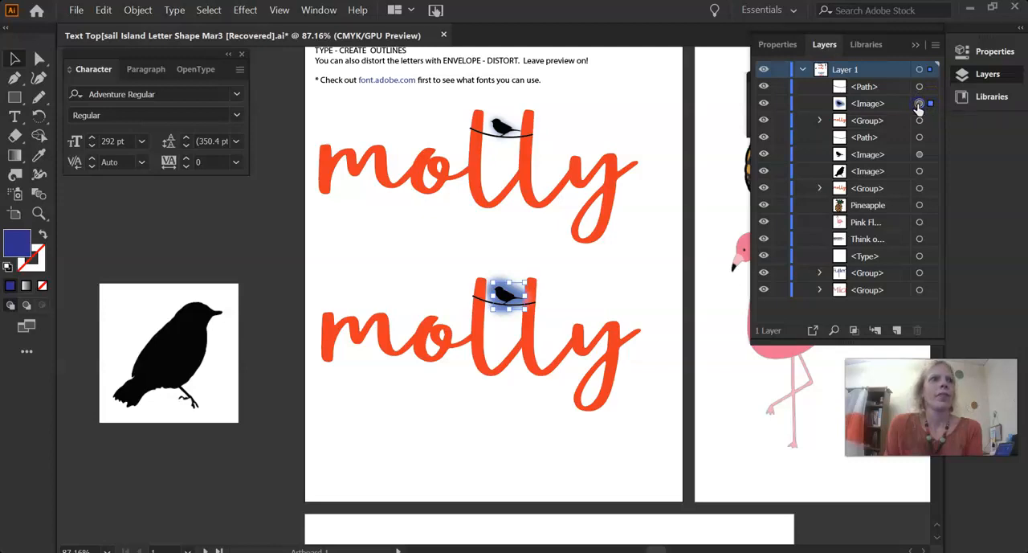
{"action": "left_click", "coordinate": [764, 104]}
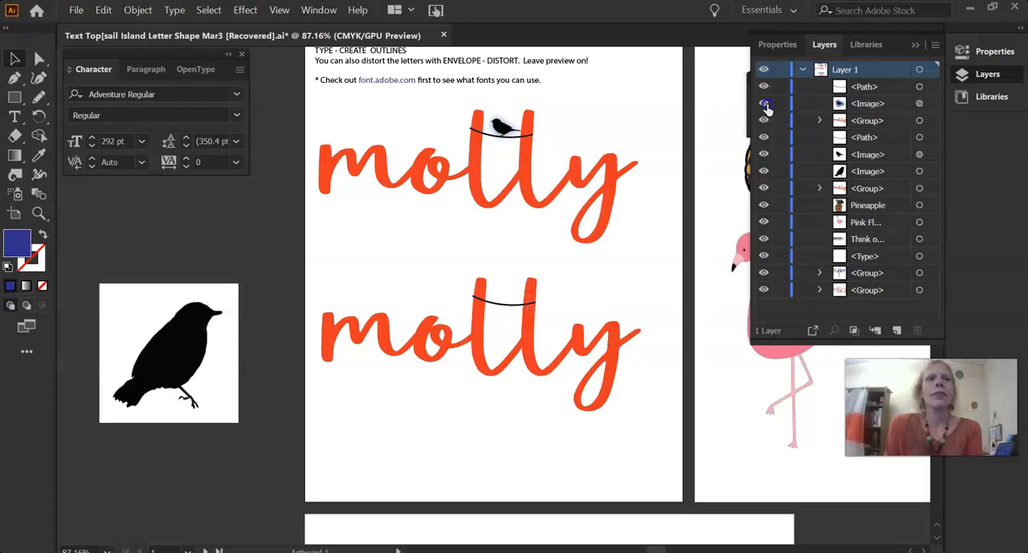
{"action": "left_click", "coordinate": [765, 105]}
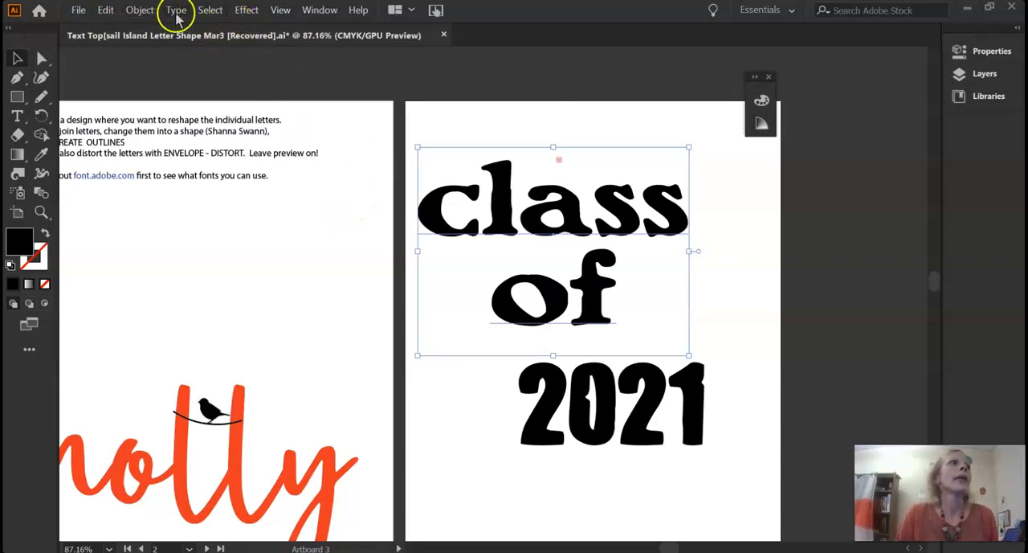
Try an Envelope Distort warp on the "class of" text, using the Arc style with a horizontal bend of 40%
{"action": "left_click", "coordinate": [244, 11]}
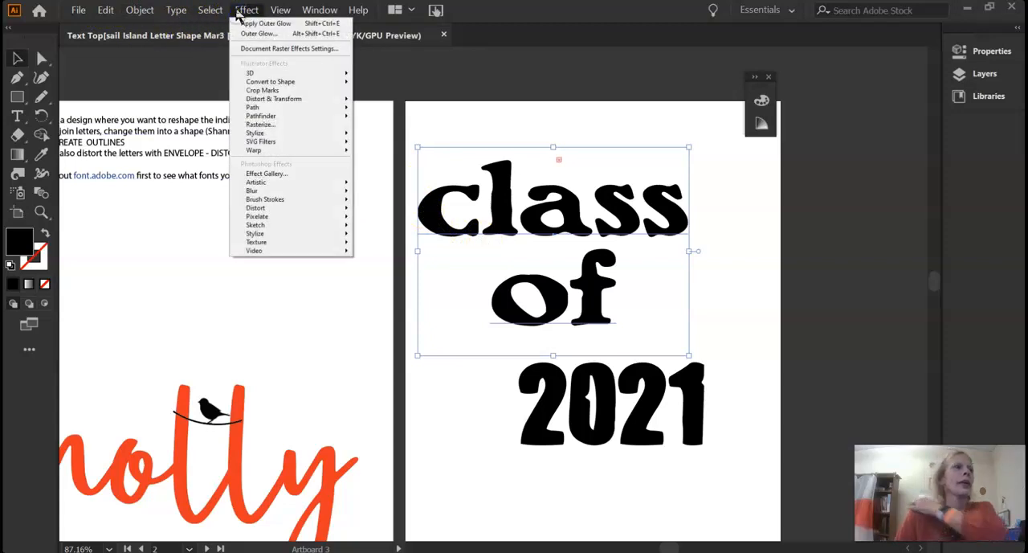
{"action": "mouse_move", "coordinate": [151, 13]}
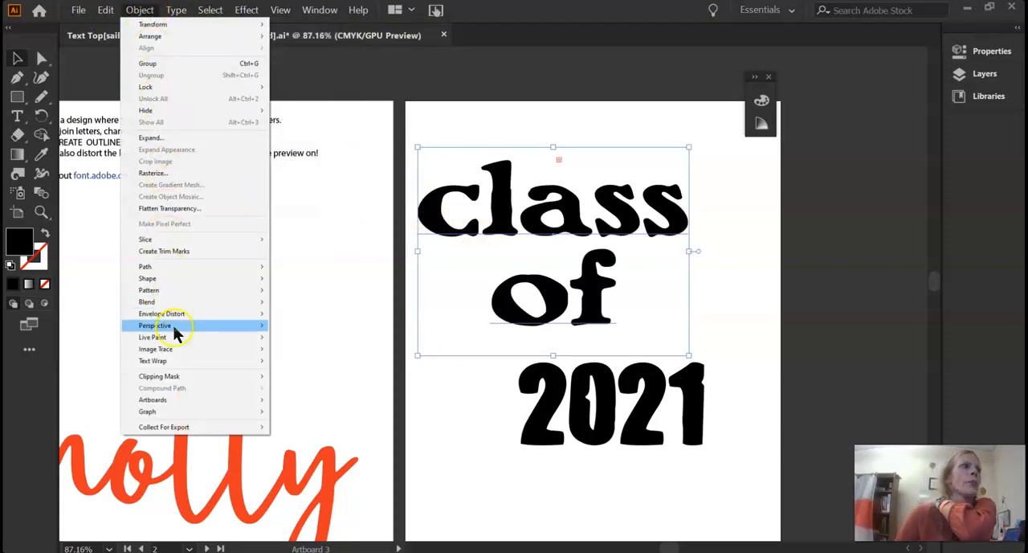
{"action": "mouse_move", "coordinate": [191, 317]}
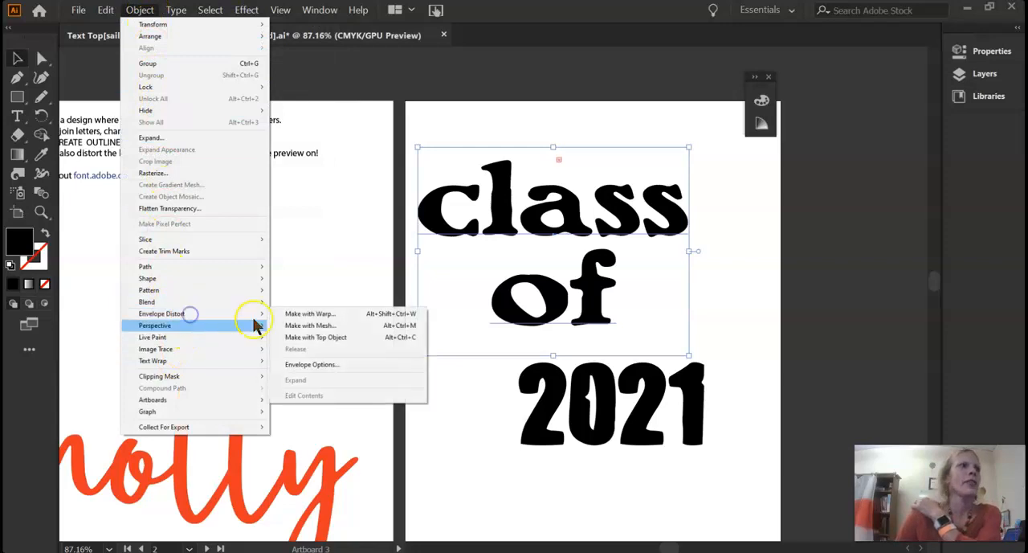
{"action": "left_click", "coordinate": [310, 316]}
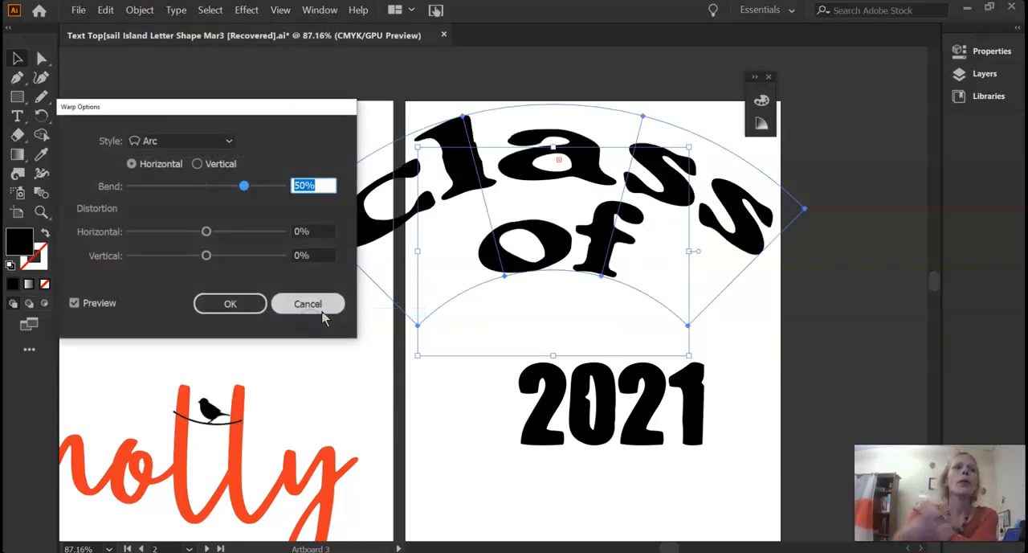
{"action": "left_click", "coordinate": [230, 142]}
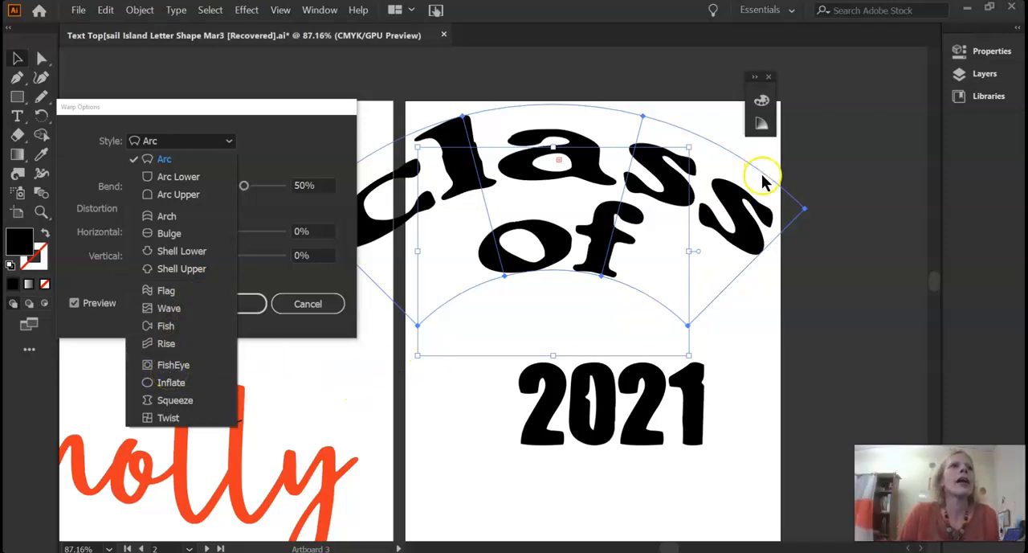
{"action": "left_click", "coordinate": [550, 149]}
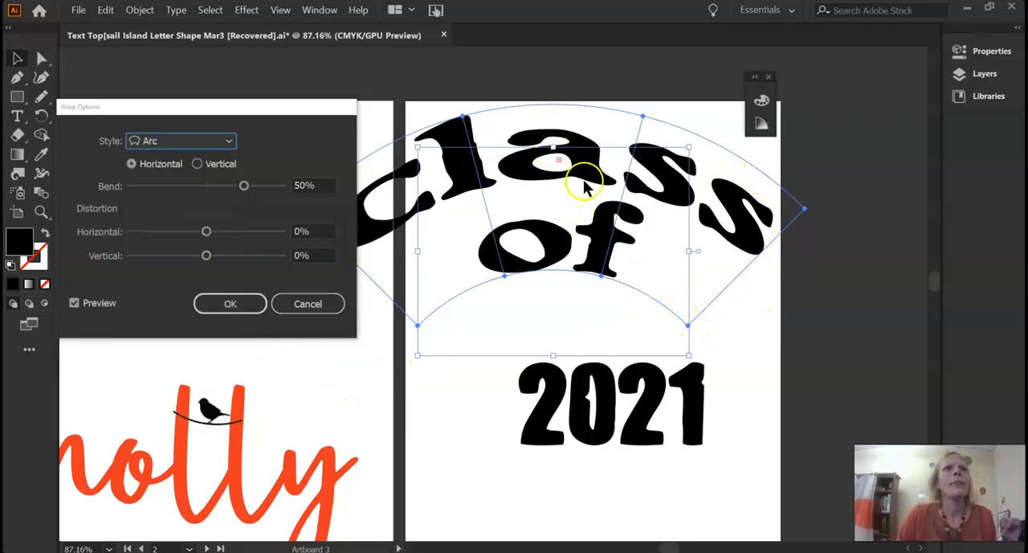
{"action": "left_click", "coordinate": [422, 323]}
{"action": "left_click_drag", "start_coordinate": [241, 102], "coordinate": [225, 8]}
{"action": "mouse_move", "coordinate": [226, 85]}
{"action": "left_mouse_down"}
{"action": "mouse_move", "coordinate": [200, 92]}
{"action": "mouse_move", "coordinate": [234, 85]}
{"action": "left_mouse_up"}
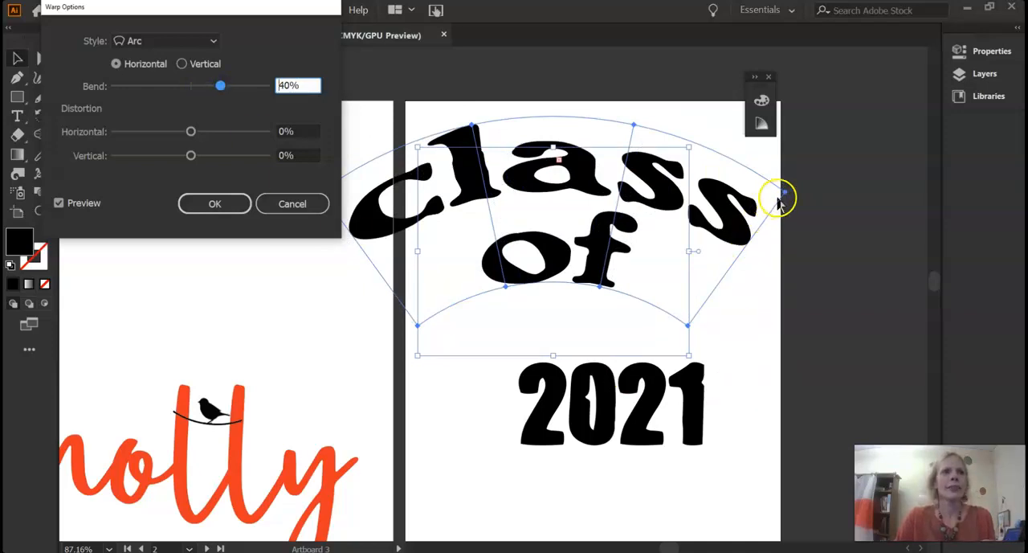
{"action": "left_click", "coordinate": [202, 206]}
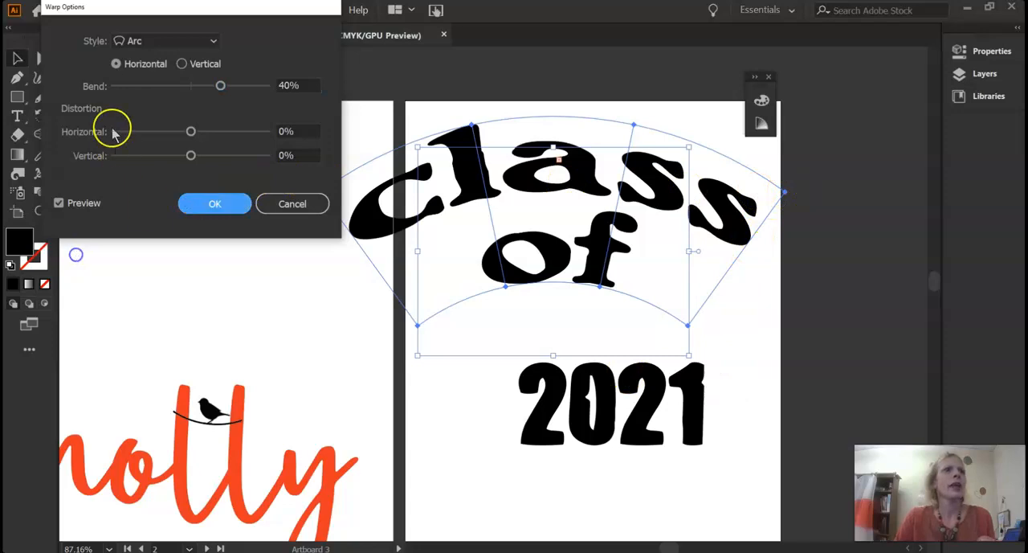
Try the Arc warp on the "class of" text vertically, testing bends of -64%, -97% and -17%
{"action": "left_click", "coordinate": [181, 65]}
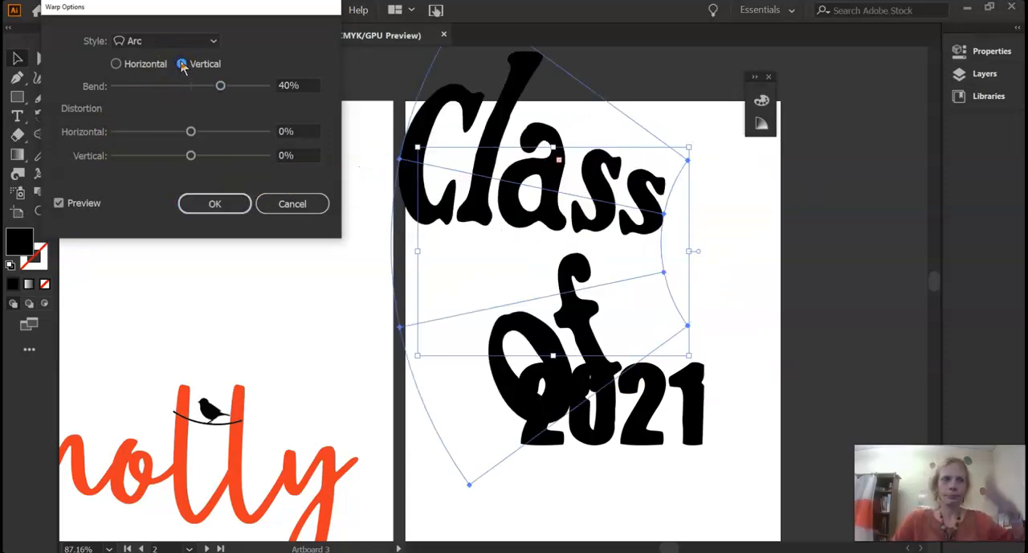
{"action": "left_click", "coordinate": [141, 86]}
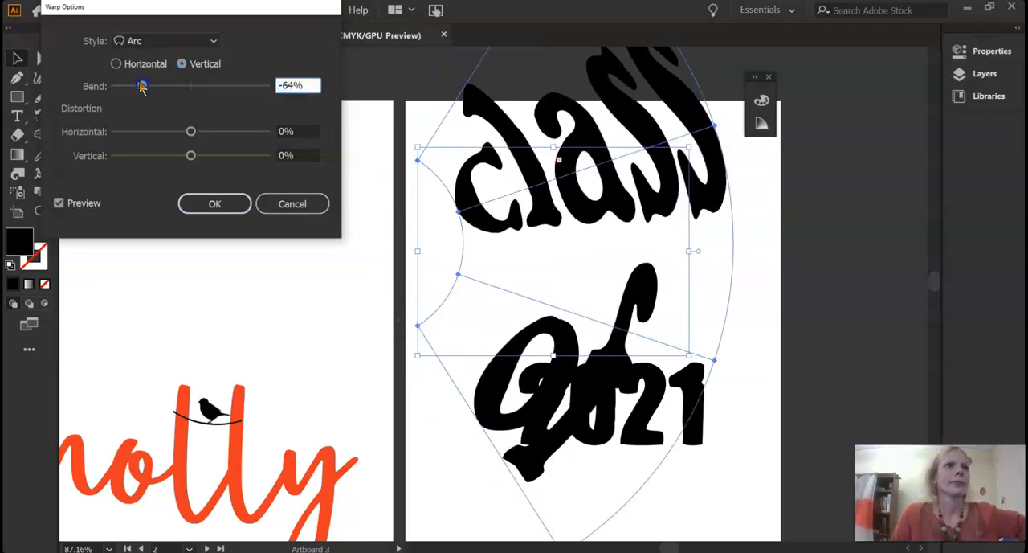
{"action": "left_click_drag", "start_coordinate": [141, 86], "coordinate": [119, 89]}
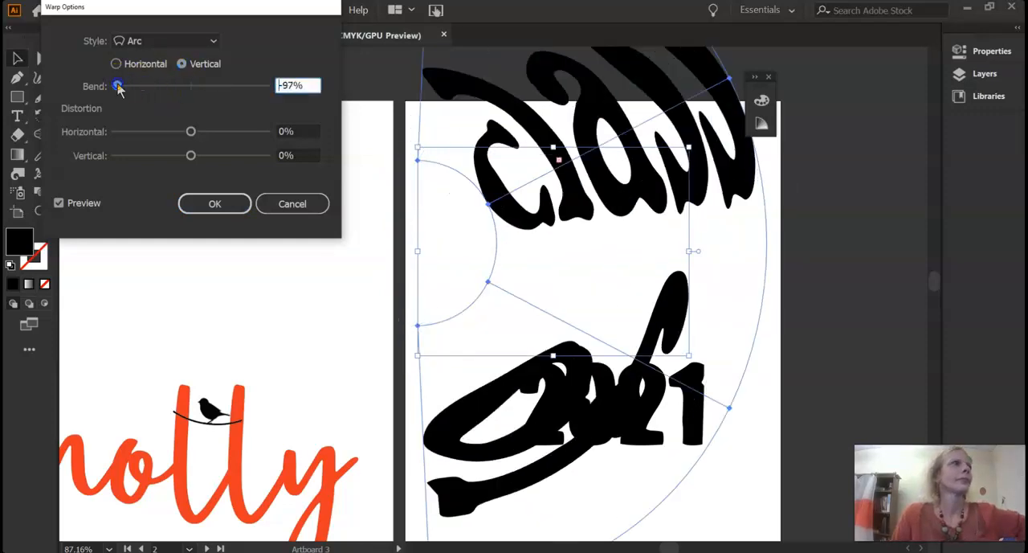
{"action": "left_click", "coordinate": [178, 86]}
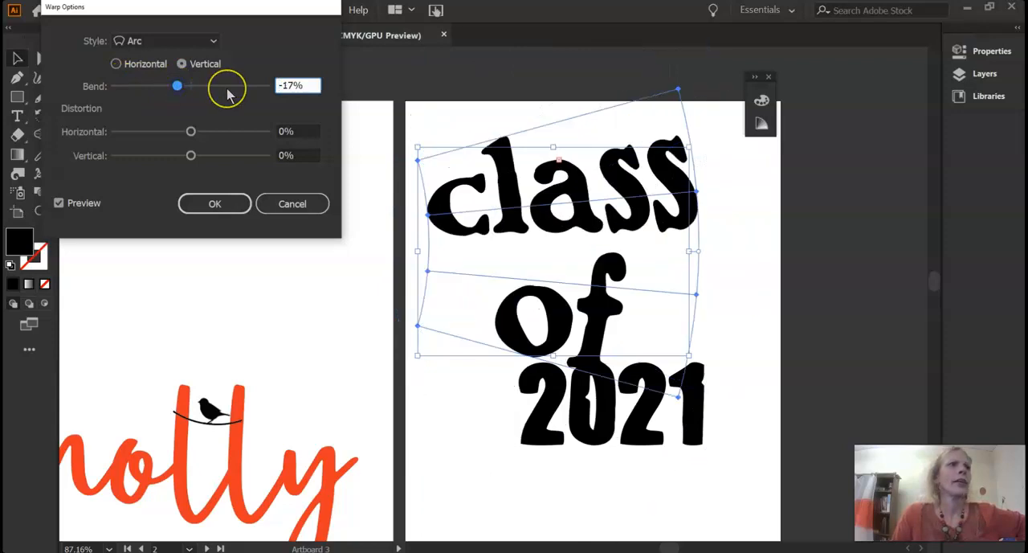
{"action": "left_click", "coordinate": [227, 91]}
{"action": "left_click_drag", "start_coordinate": [193, 91], "coordinate": [170, 93]}
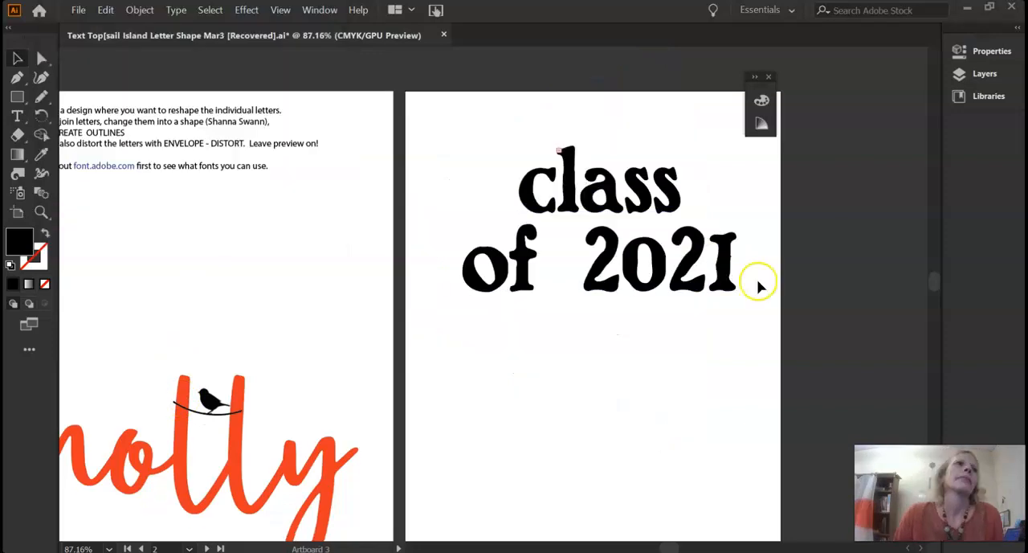
{"action": "left_click", "coordinate": [636, 264]}
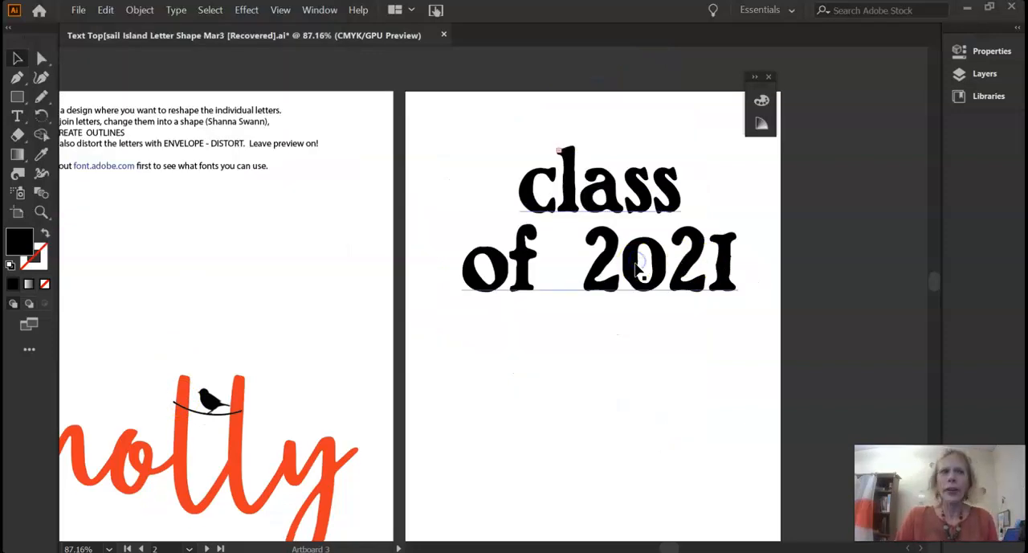
{"action": "left_click", "coordinate": [185, 63]}
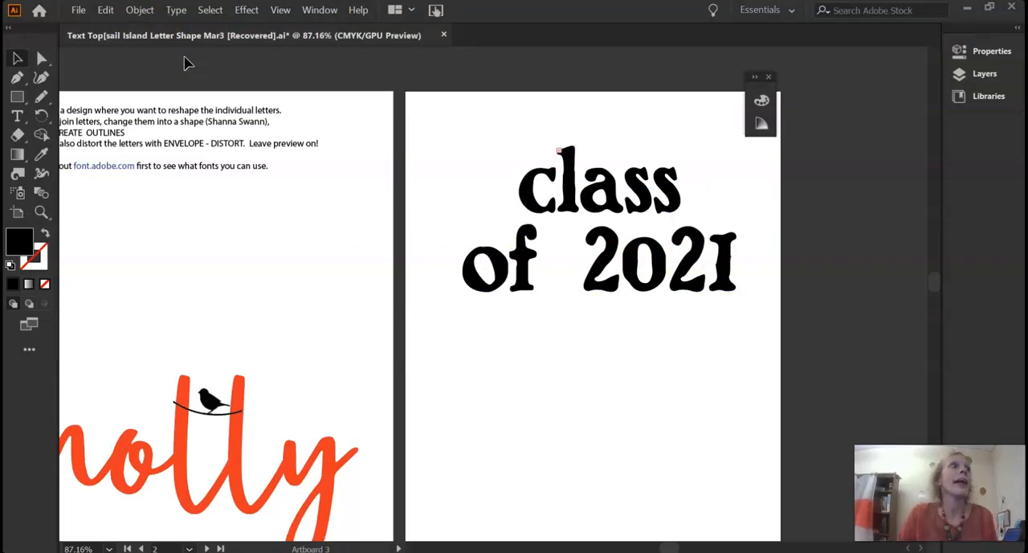
Apply an Envelope Distort warp to the "class of 2021" text, using the Inflate style with a 40% bend
{"action": "left_click", "coordinate": [141, 10]}
{"action": "left_click", "coordinate": [141, 11]}
{"action": "left_click", "coordinate": [17, 58]}
{"action": "left_click", "coordinate": [582, 265]}
{"action": "left_click", "coordinate": [133, 11]}
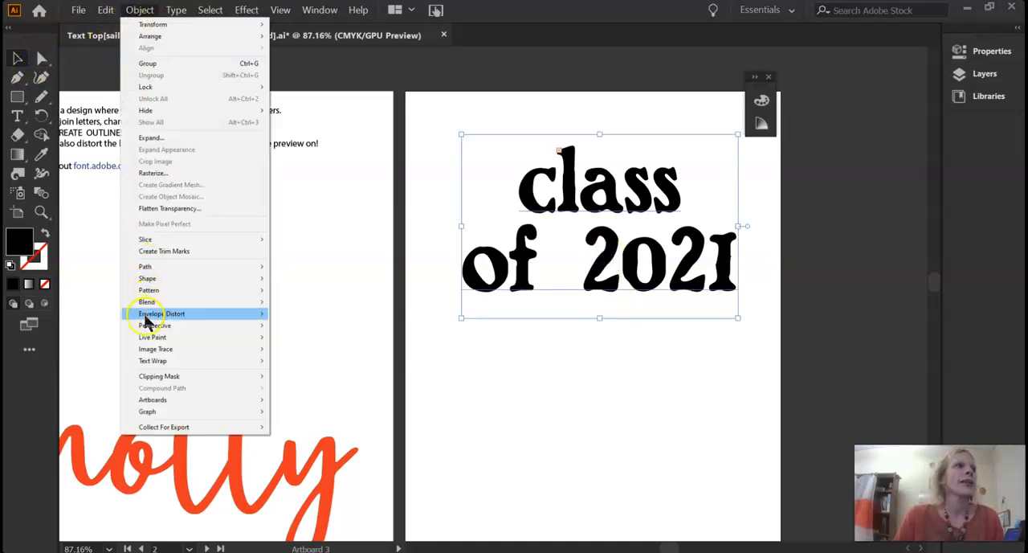
{"action": "mouse_move", "coordinate": [173, 314]}
{"action": "left_click", "coordinate": [308, 318]}
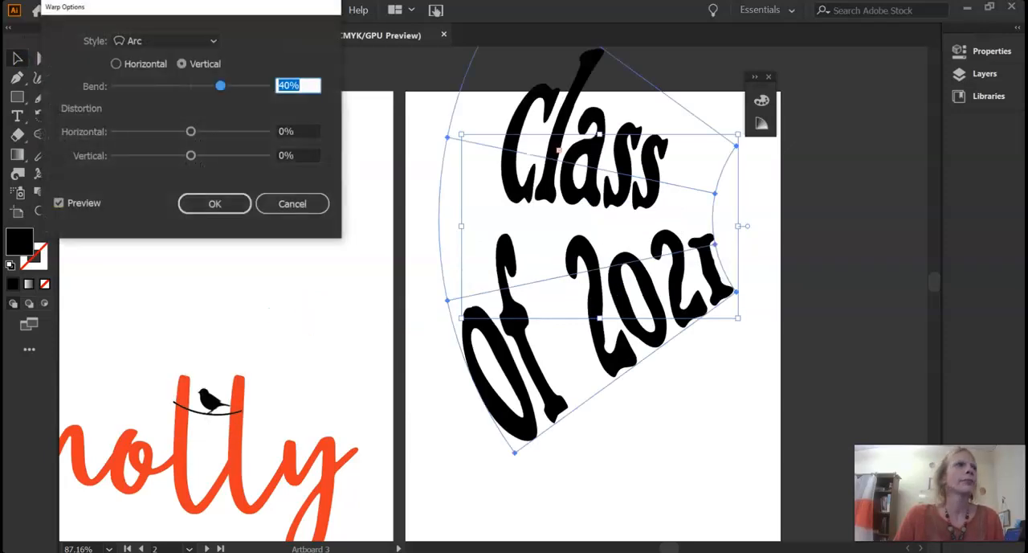
{"action": "left_click", "coordinate": [133, 42]}
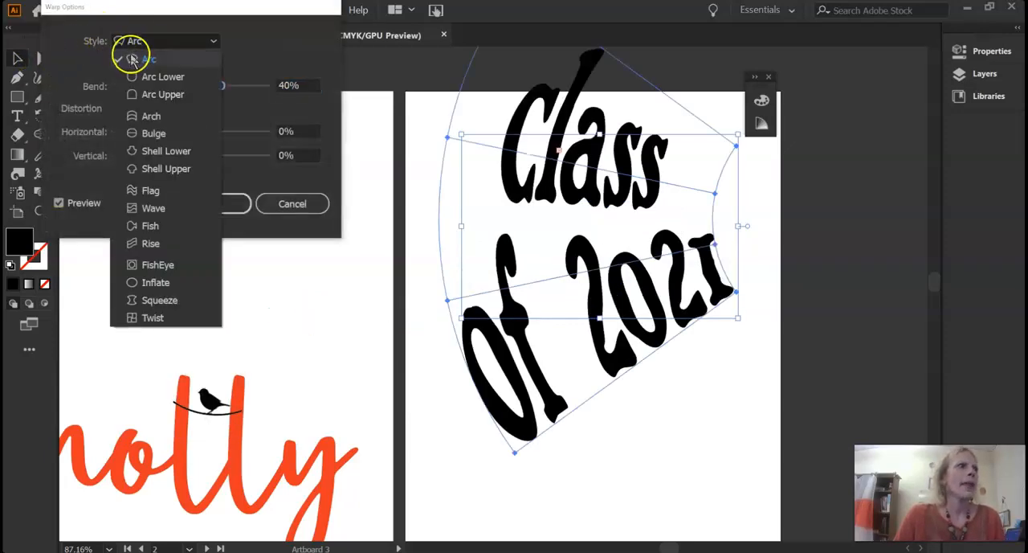
{"action": "left_click", "coordinate": [148, 282]}
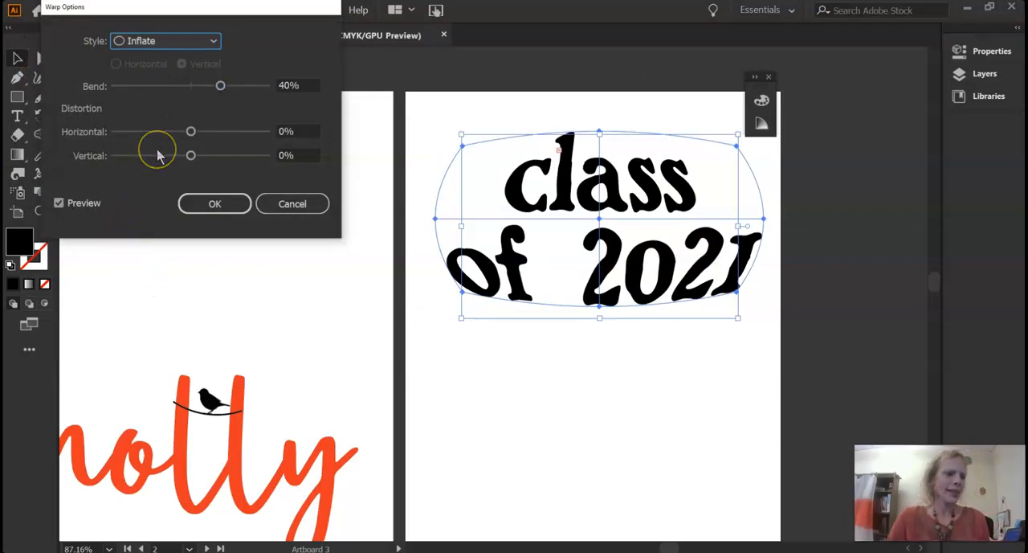
{"action": "key", "text": "Escape"}
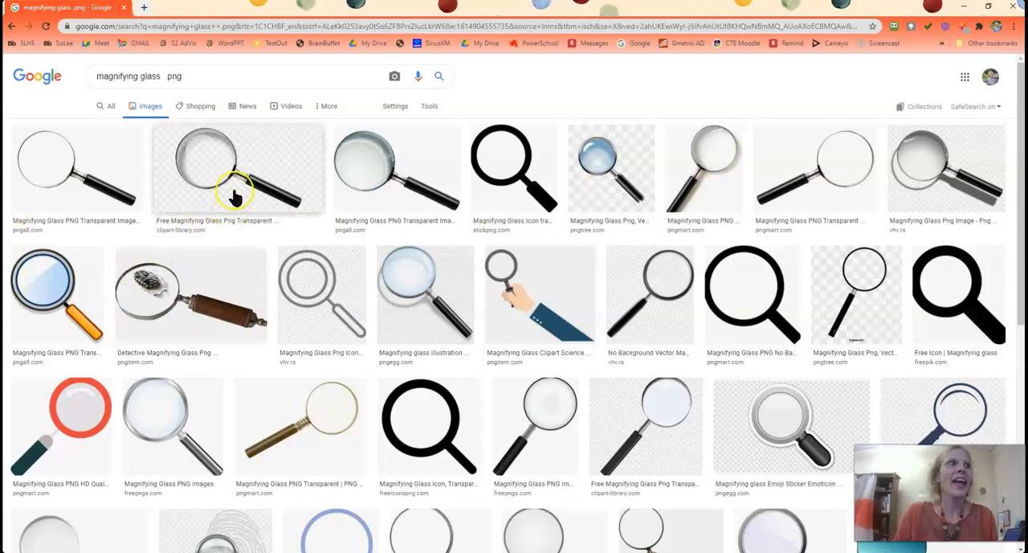
In the browser's "magnifying glass .png" image results, open the Clipart Library magnifying glass and check its save file type without saving
{"action": "left_click", "coordinate": [233, 193]}
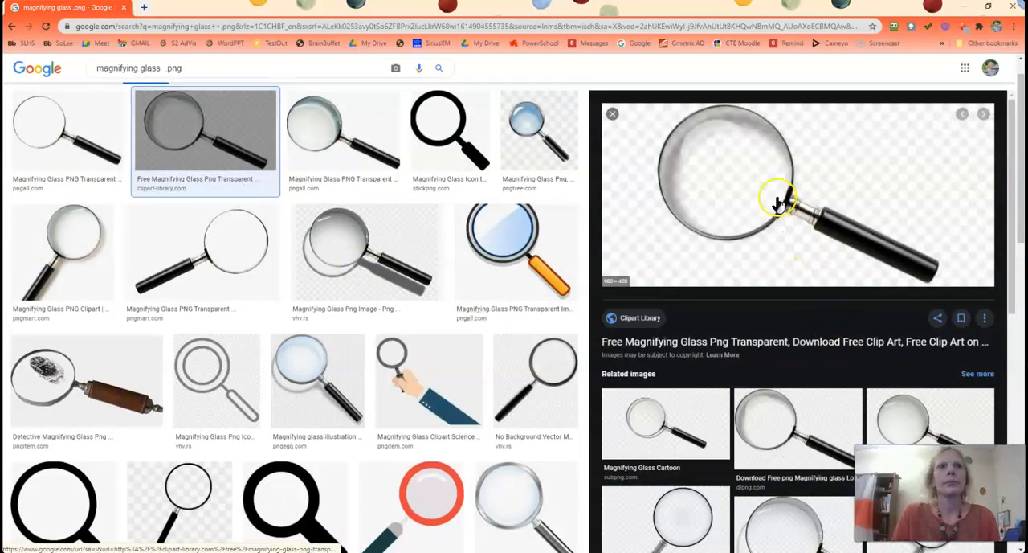
{"action": "right_click", "coordinate": [765, 198]}
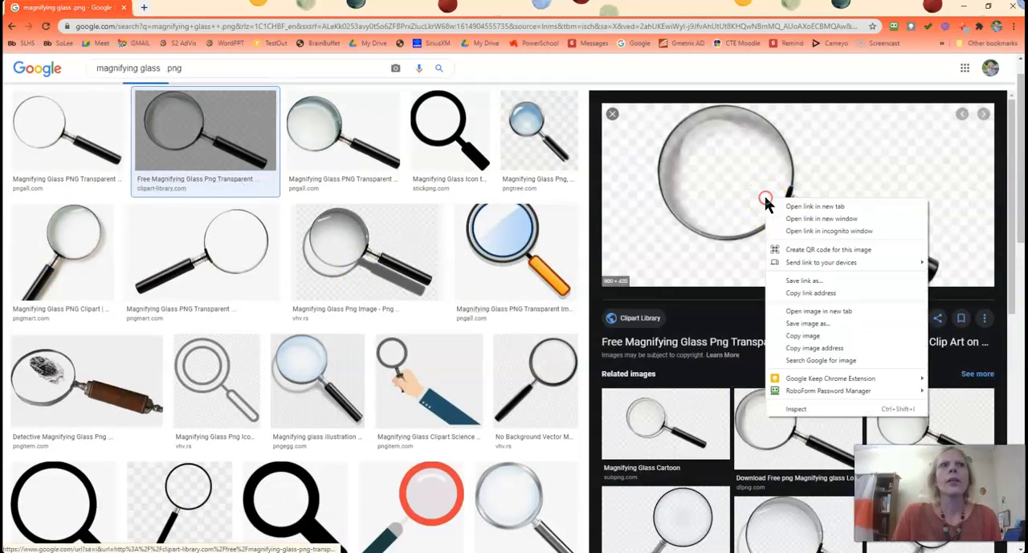
{"action": "left_click", "coordinate": [802, 329]}
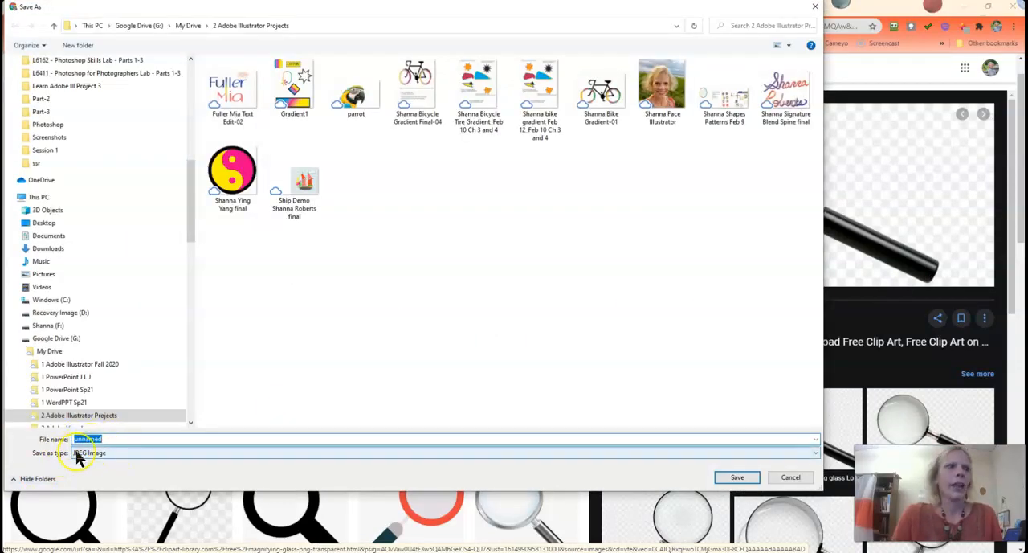
{"action": "left_click", "coordinate": [791, 477]}
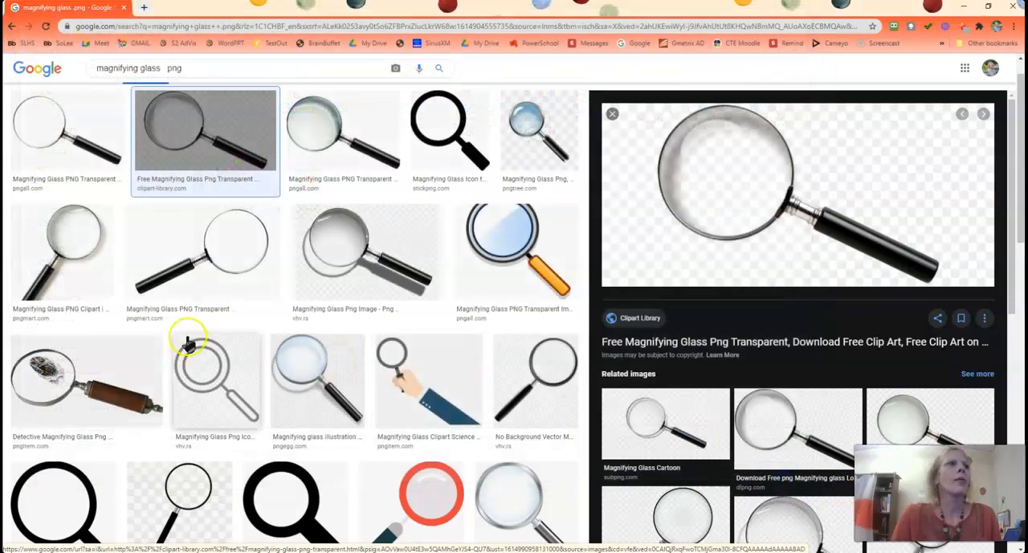
{"action": "left_click", "coordinate": [161, 74]}
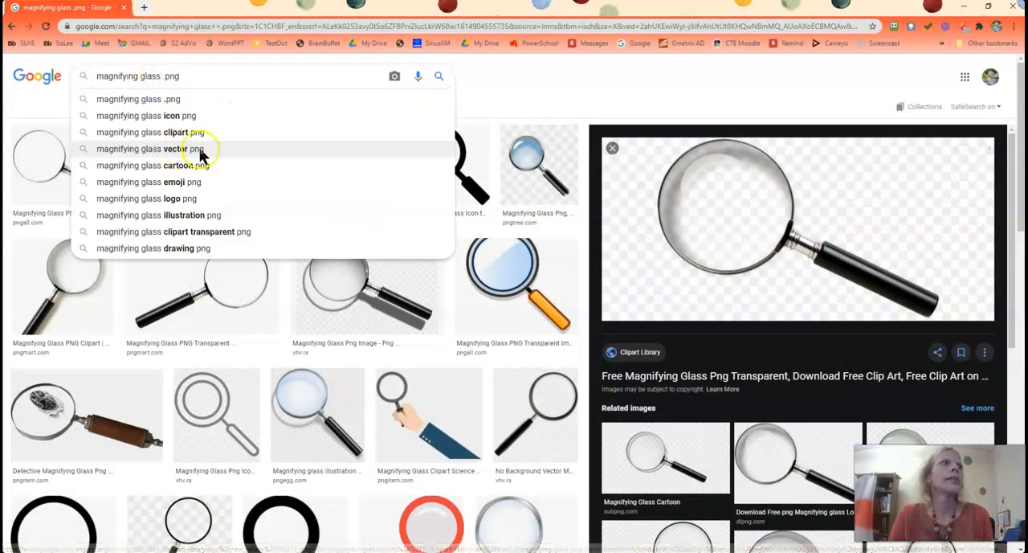
{"action": "left_click", "coordinate": [573, 98]}
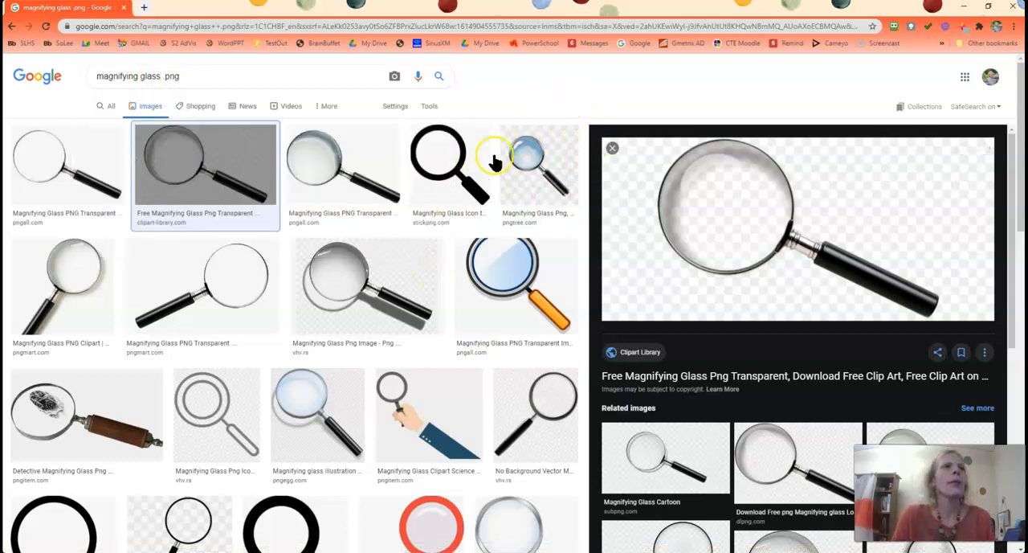
Open the Pngtree magnifying glass and its related PNGio image, and check the latter's save file type without saving
{"action": "left_click", "coordinate": [537, 160]}
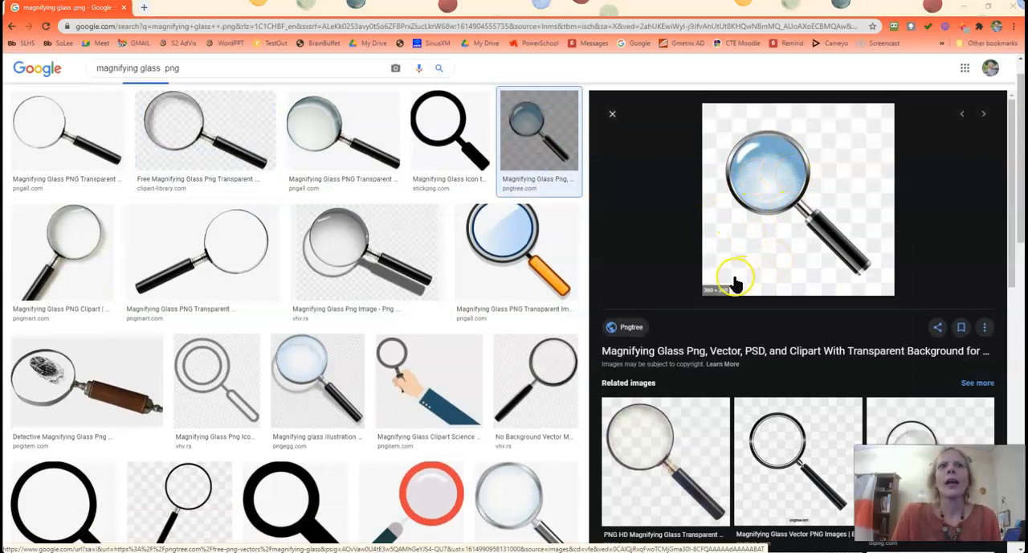
{"action": "scroll", "coordinate": [757, 280], "scroll_direction": "down", "scroll_amount": 3}
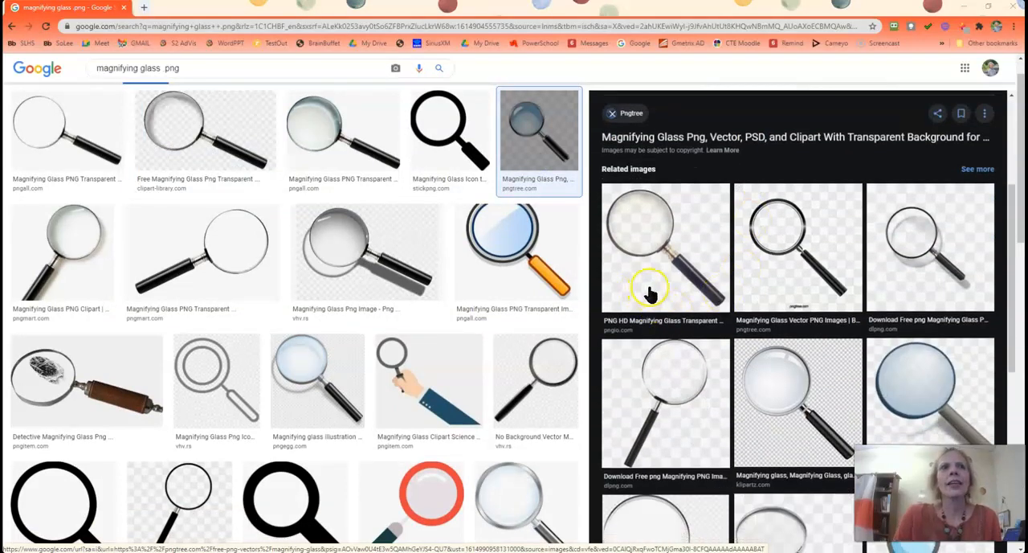
{"action": "left_click", "coordinate": [645, 287]}
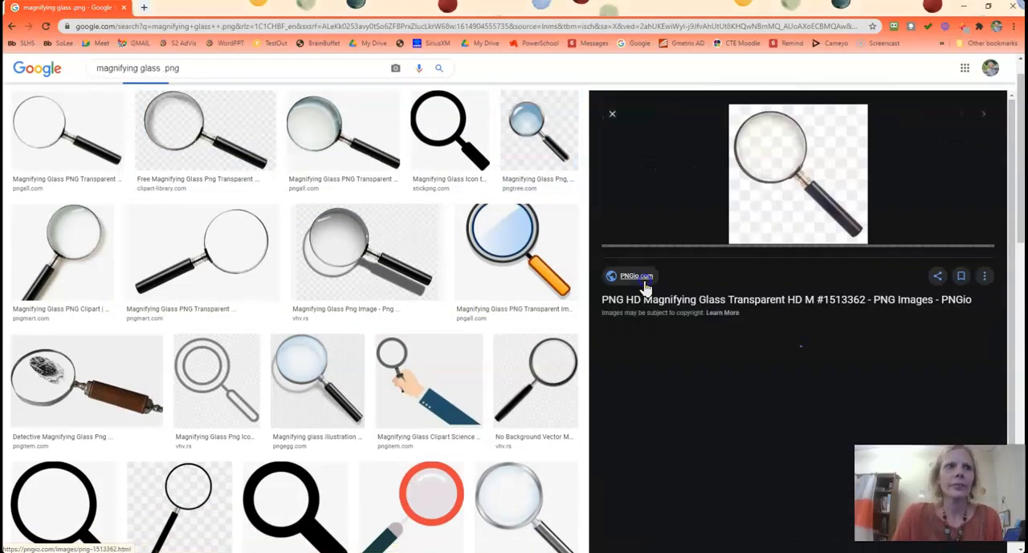
{"action": "right_click", "coordinate": [781, 178]}
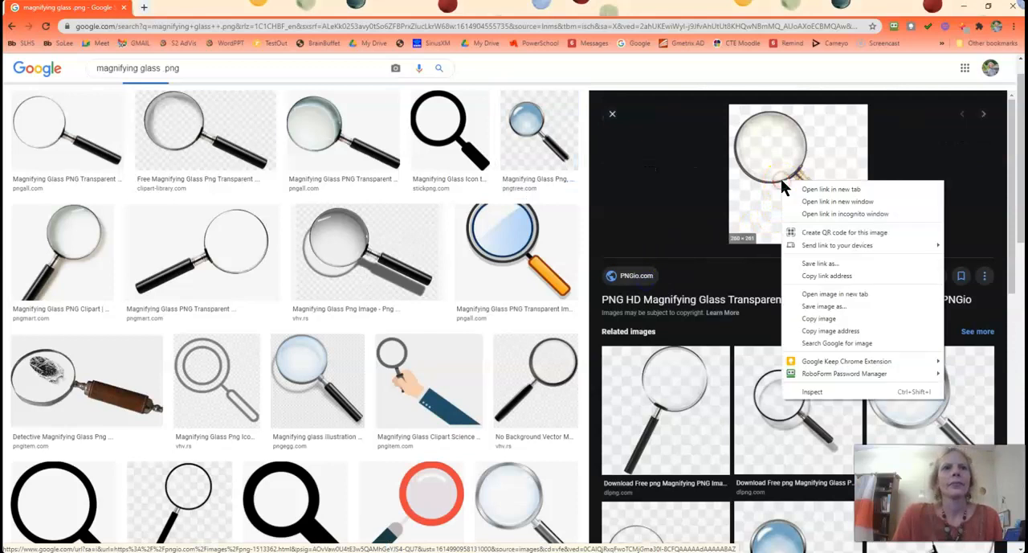
{"action": "left_click", "coordinate": [801, 308]}
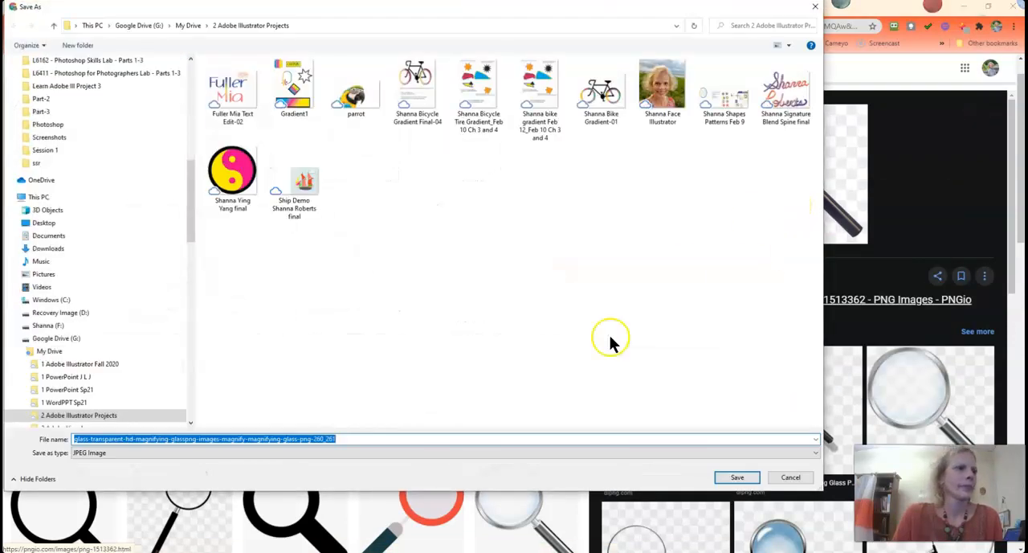
{"action": "left_click", "coordinate": [808, 479]}
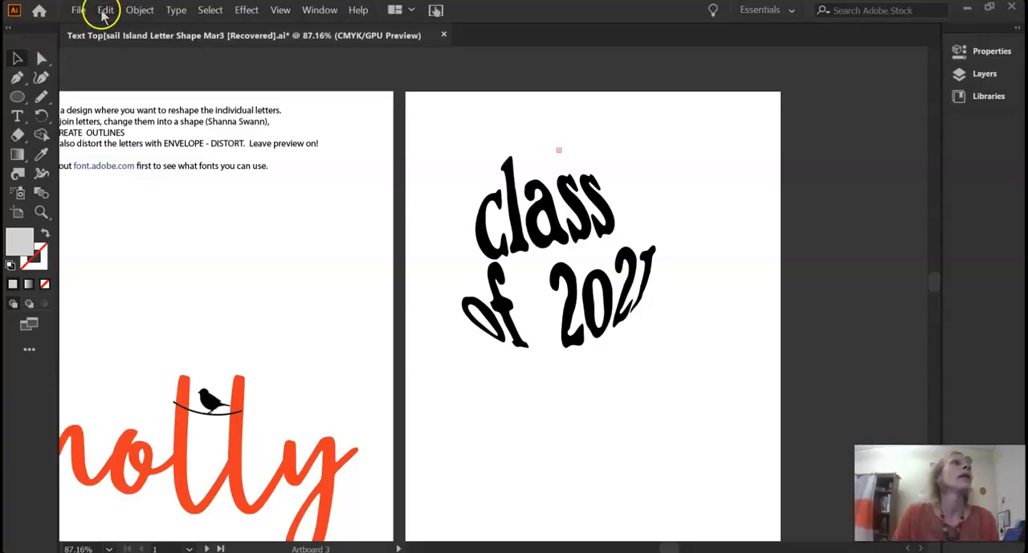
Place the "mag glass 3" image unlinked beside the "class of 2021" artboard and reduce it from its corner
{"action": "left_click", "coordinate": [80, 10]}
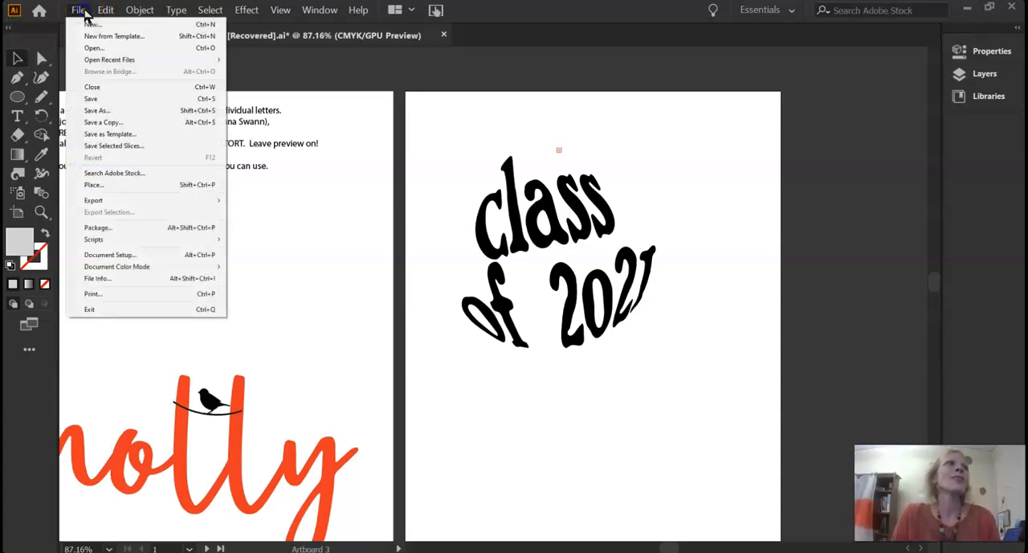
{"action": "left_click", "coordinate": [94, 186]}
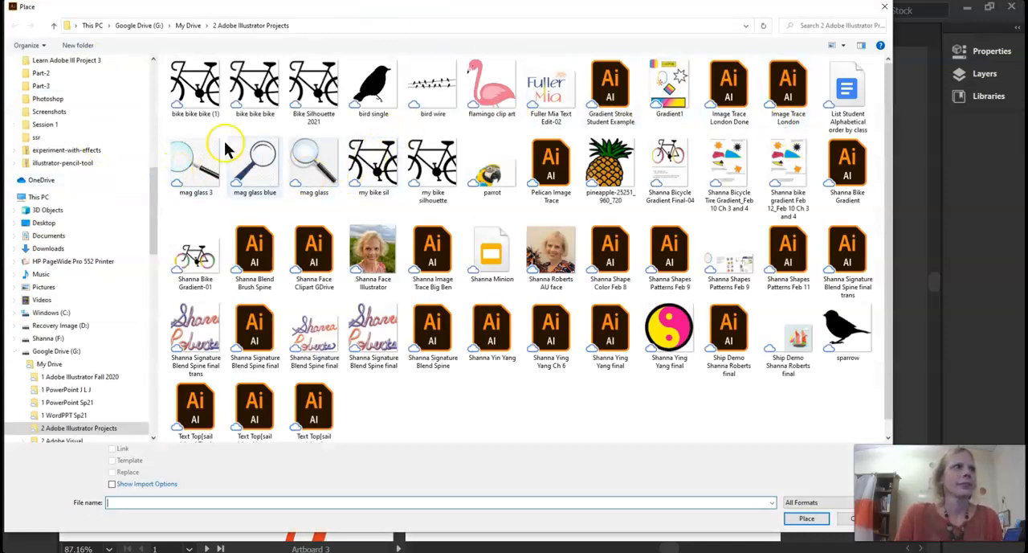
{"action": "left_click", "coordinate": [201, 165]}
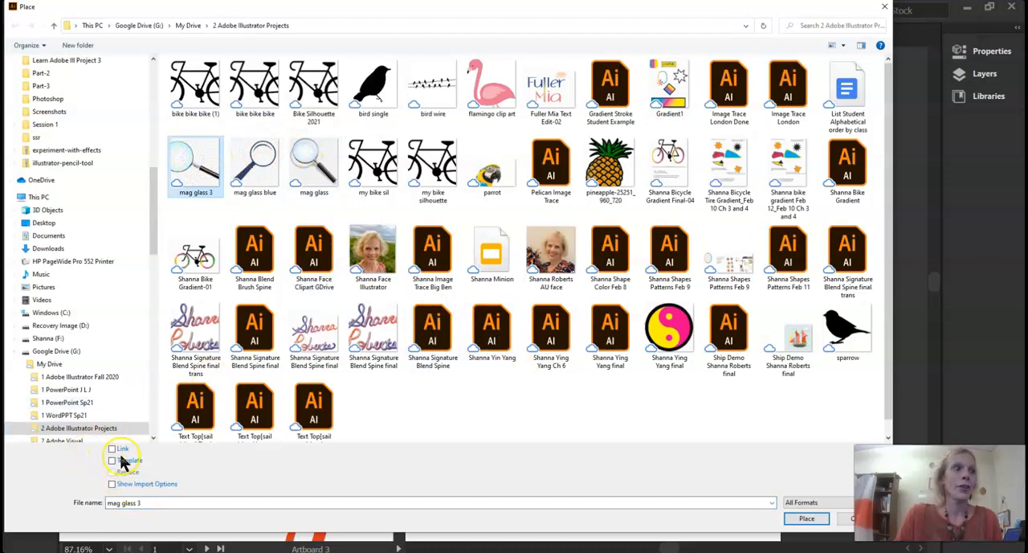
{"action": "left_click", "coordinate": [807, 518]}
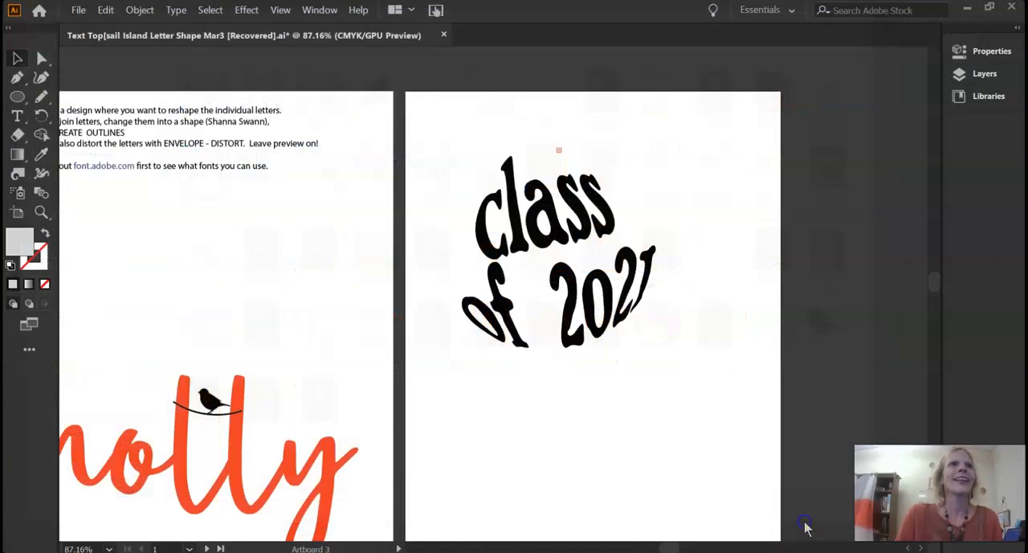
{"action": "left_click", "coordinate": [799, 171]}
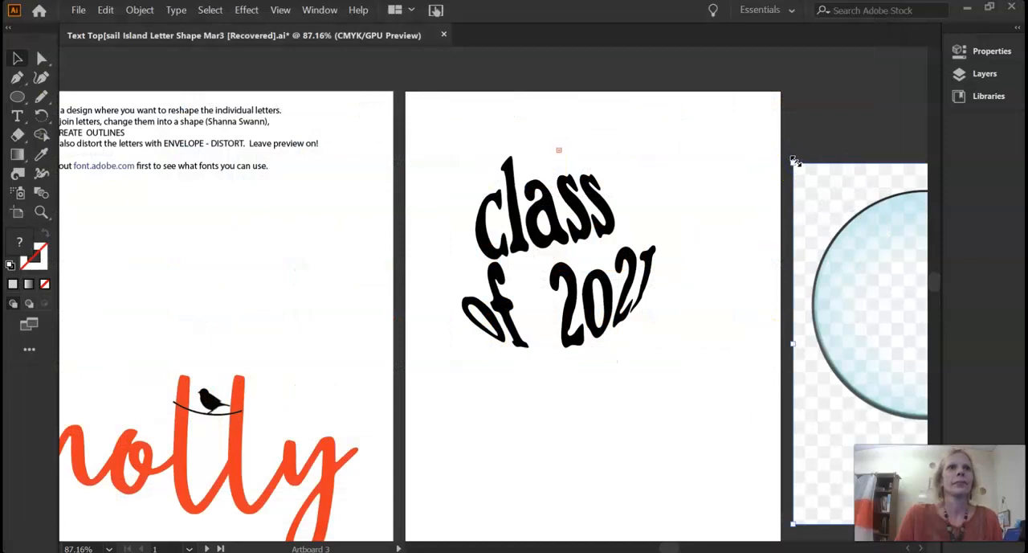
{"action": "left_click_drag", "start_coordinate": [906, 332], "coordinate": [907, 332]}
{"action": "left_click", "coordinate": [880, 239]}
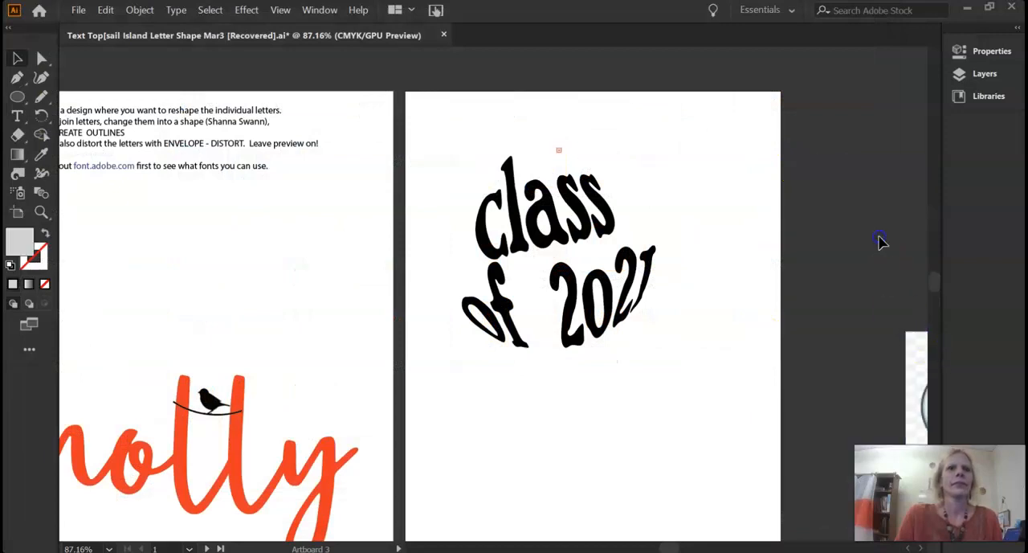
Move the magnifying glass image onto the neighbouring artboard, above the orange lettering
{"action": "left_click", "coordinate": [81, 9]}
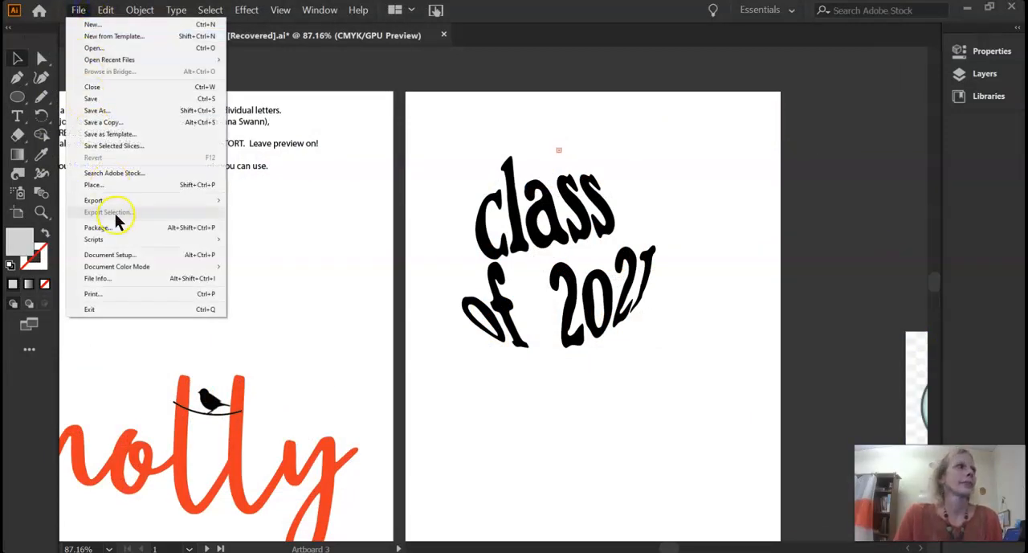
{"action": "key", "text": "Escape"}
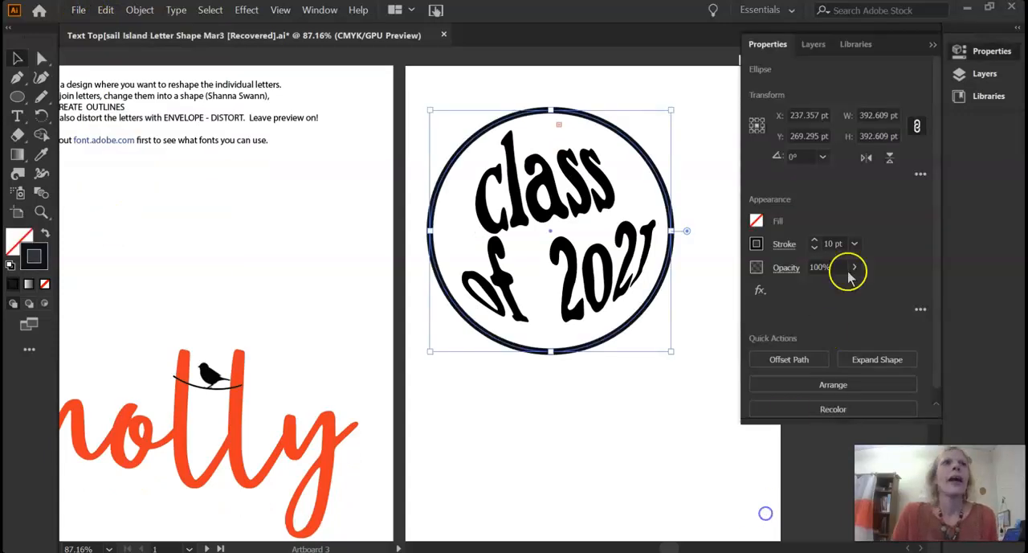
{"action": "left_click", "coordinate": [930, 51]}
{"action": "left_click_drag", "start_coordinate": [866, 189], "coordinate": [291, 304]}
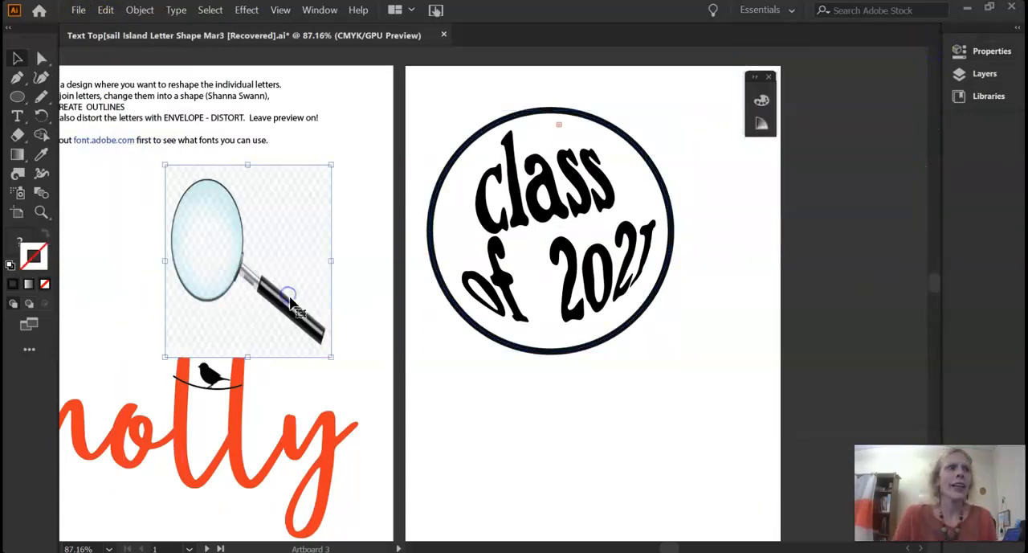
Start an Inner Glow effect on the circle around the text, with preview on and glow colour #5fffff
{"action": "left_click", "coordinate": [542, 347]}
{"action": "left_click", "coordinate": [556, 352]}
{"action": "left_click", "coordinate": [210, 10]}
{"action": "mouse_move", "coordinate": [141, 8]}
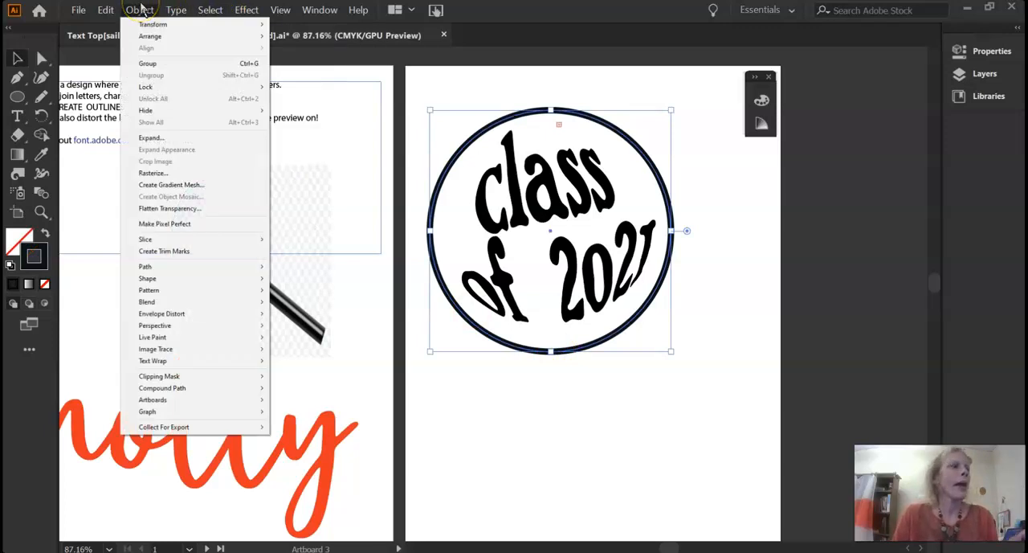
{"action": "mouse_move", "coordinate": [246, 12]}
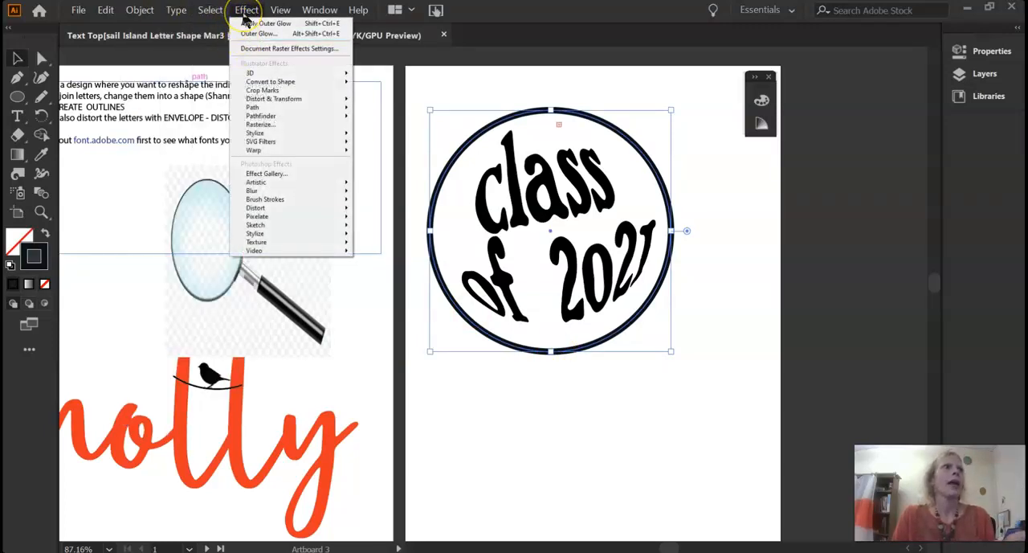
{"action": "mouse_move", "coordinate": [252, 138]}
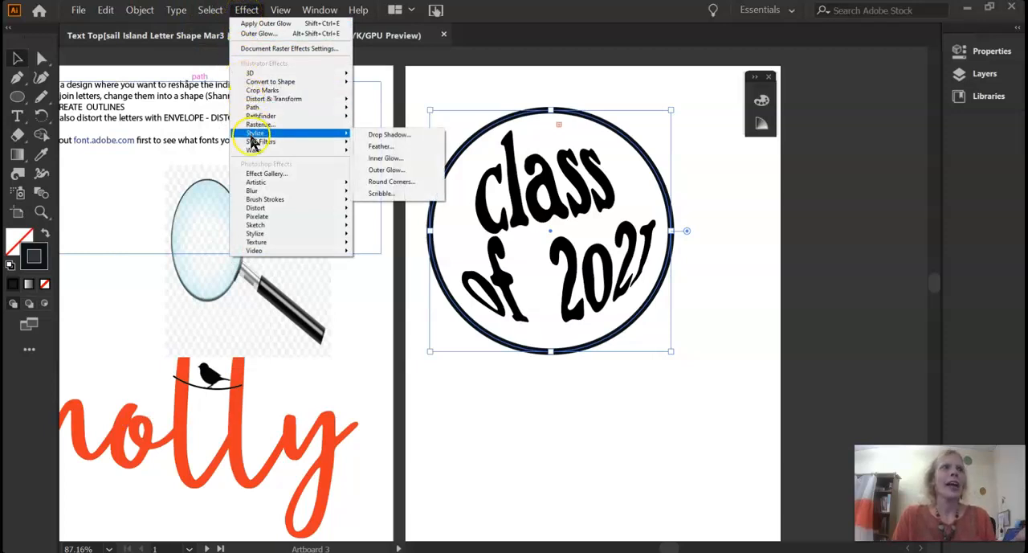
{"action": "left_click", "coordinate": [394, 161]}
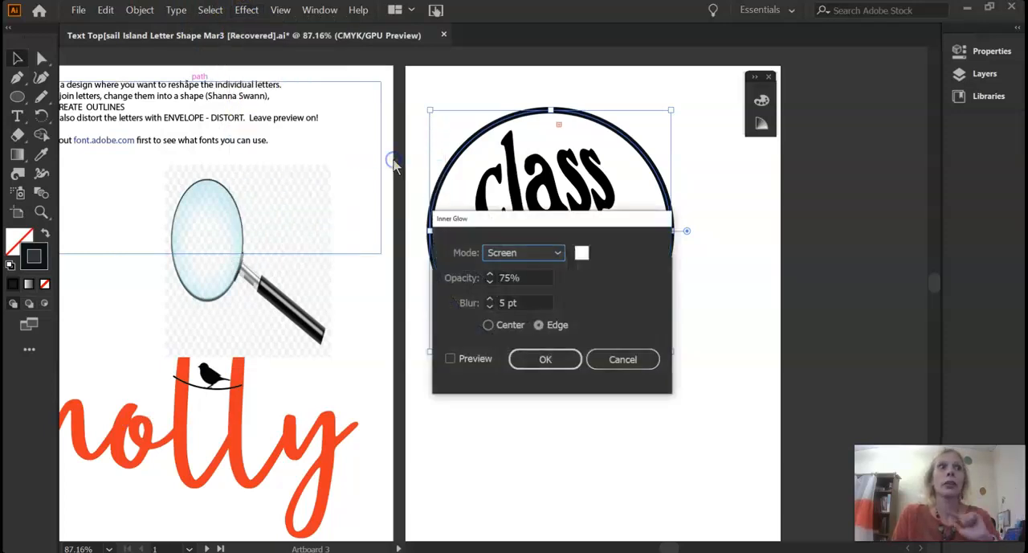
{"action": "left_click", "coordinate": [451, 359]}
{"action": "left_click", "coordinate": [582, 254]}
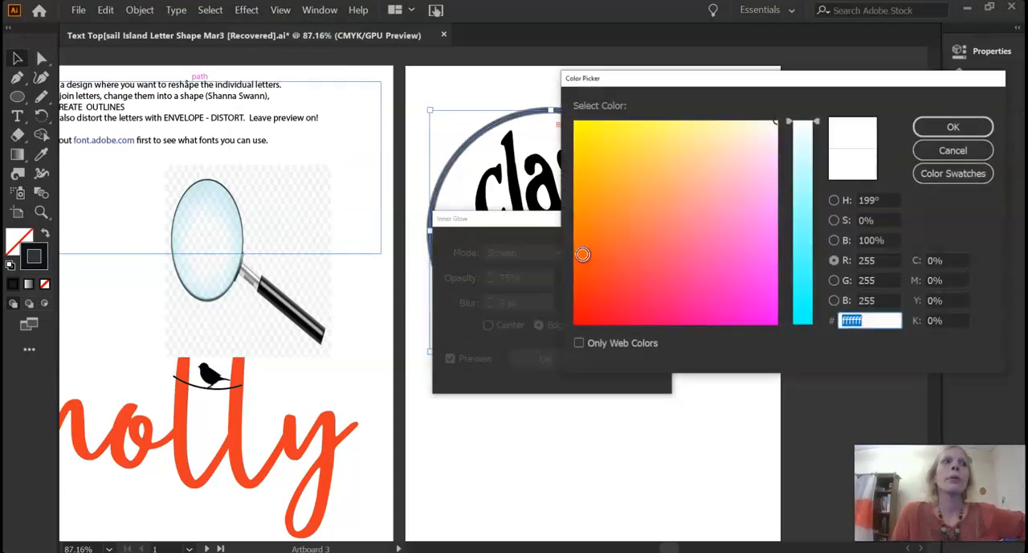
{"action": "left_click", "coordinate": [801, 251]}
{"action": "left_click", "coordinate": [953, 127]}
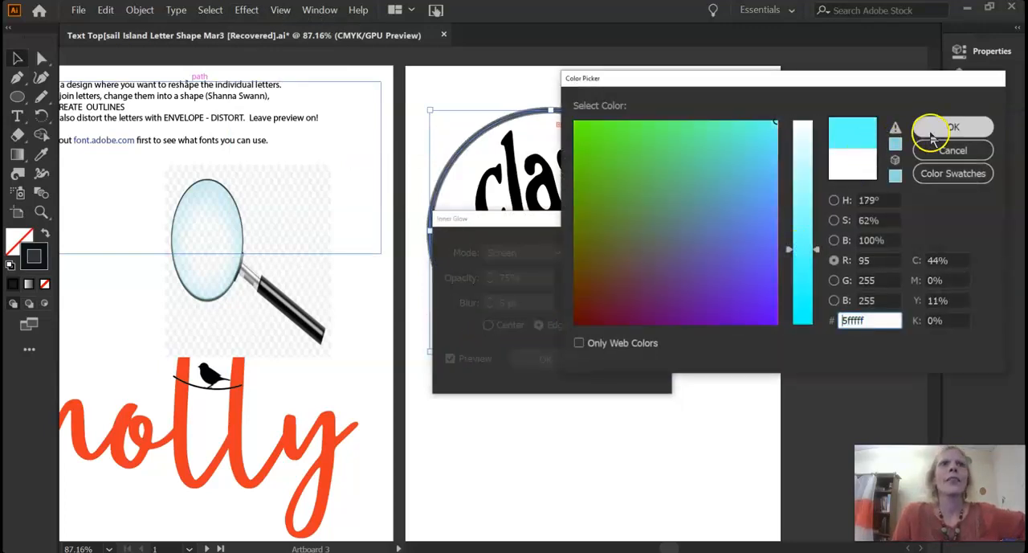
Set the circle's Inner Glow to 10 pt blur and 79% opacity, glowing from the center
{"action": "left_click_drag", "start_coordinate": [503, 230], "coordinate": [564, 342]}
{"action": "left_click", "coordinate": [553, 417]}
{"action": "left_click", "coordinate": [553, 414]}
{"action": "left_click", "coordinate": [553, 414]}
{"action": "left_click", "coordinate": [553, 414]}
{"action": "left_click", "coordinate": [553, 413]}
{"action": "left_click", "coordinate": [549, 391]}
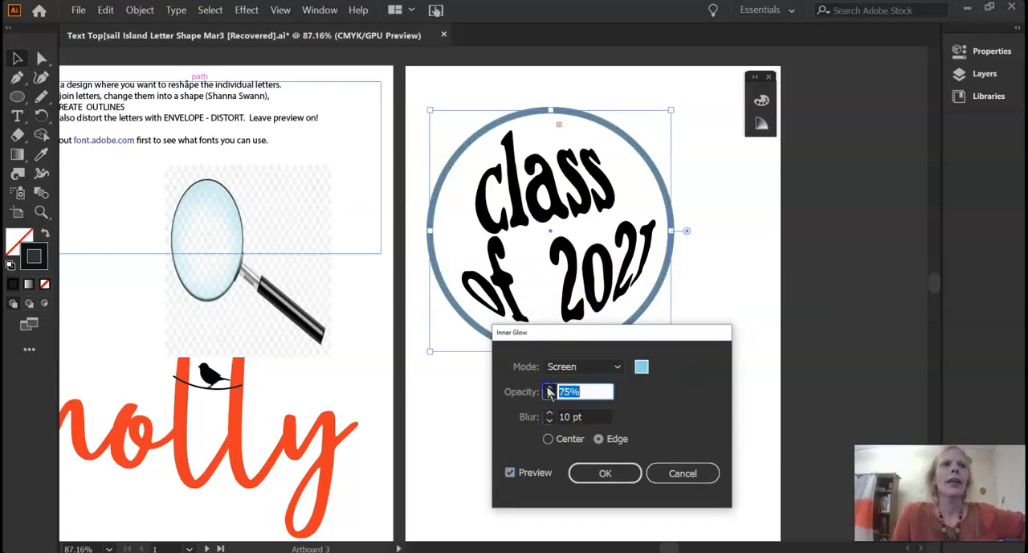
{"action": "left_click", "coordinate": [548, 438]}
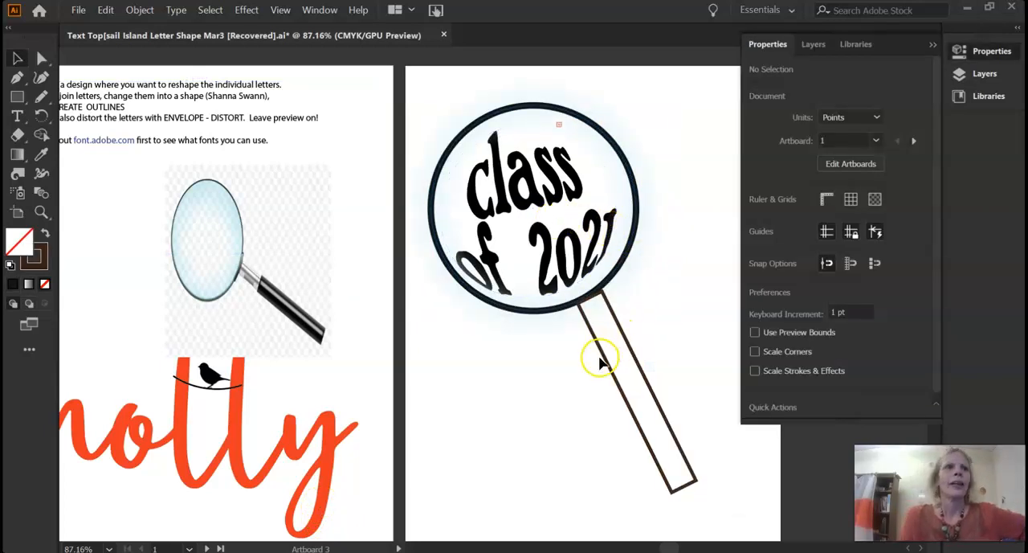
Shorten the rectangular handle from its upper end, leaving a small gap below the circle
{"action": "left_click", "coordinate": [604, 359]}
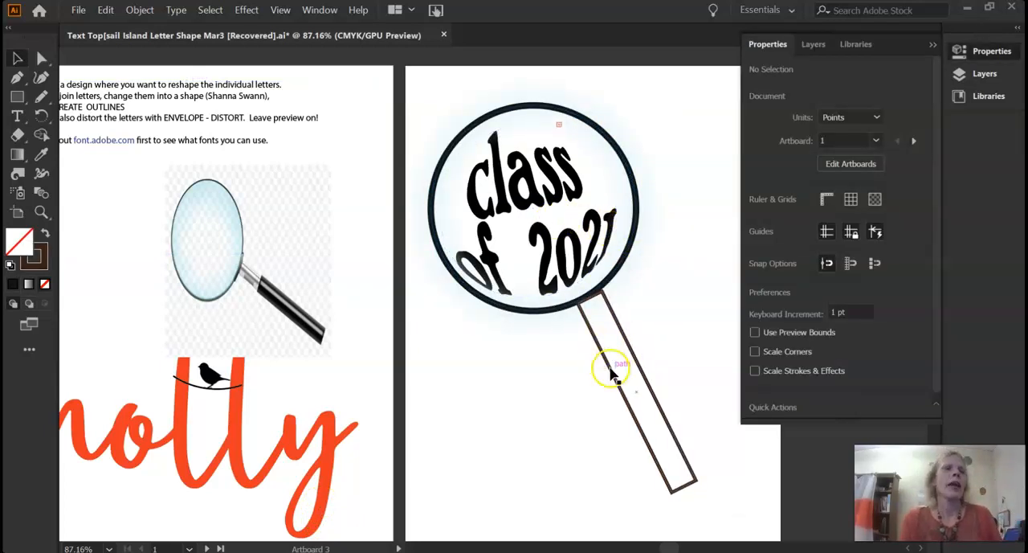
{"action": "left_click", "coordinate": [676, 439]}
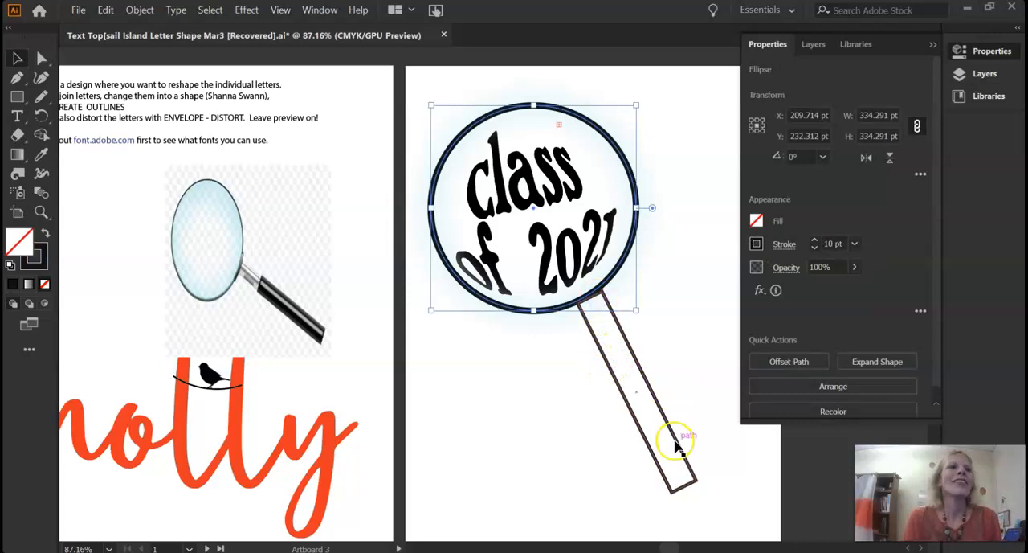
{"action": "left_click", "coordinate": [315, 331]}
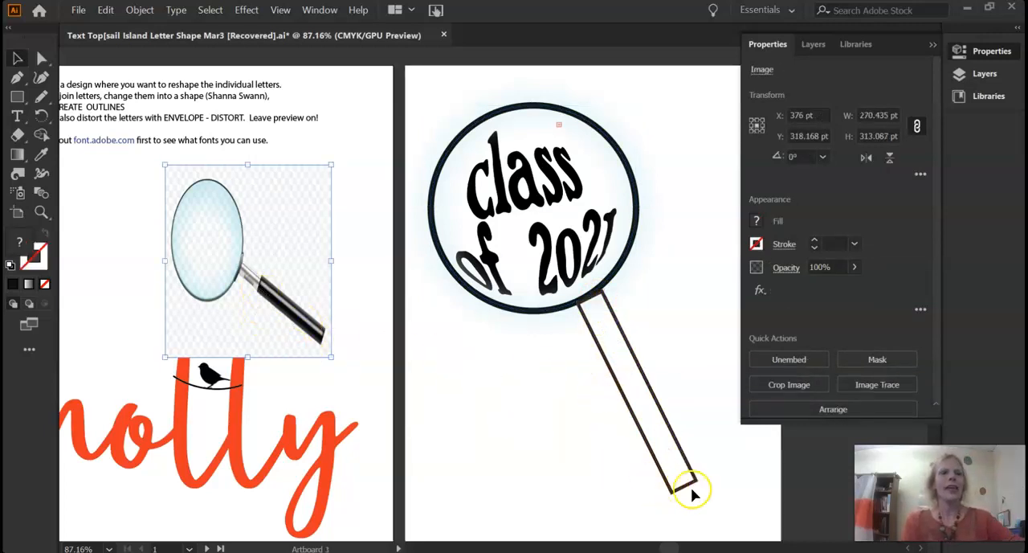
{"action": "mouse_move", "coordinate": [687, 494]}
{"action": "left_mouse_down"}
{"action": "mouse_move", "coordinate": [688, 477]}
{"action": "mouse_move", "coordinate": [712, 490]}
{"action": "mouse_move", "coordinate": [683, 486]}
{"action": "left_mouse_up"}
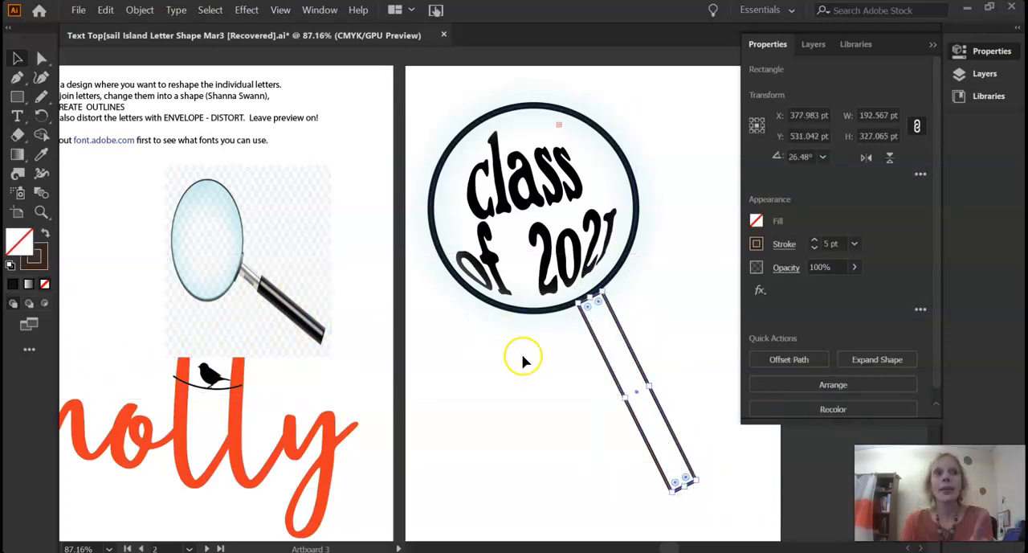
{"action": "mouse_move", "coordinate": [607, 307]}
{"action": "left_mouse_down"}
{"action": "mouse_move", "coordinate": [594, 299]}
{"action": "mouse_move", "coordinate": [612, 314]}
{"action": "left_mouse_up"}
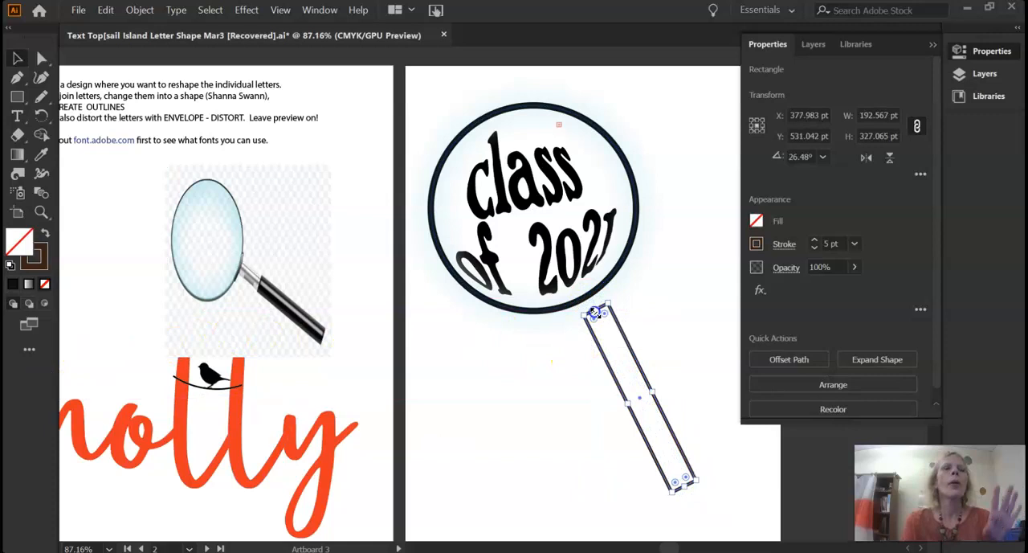
{"action": "left_click", "coordinate": [677, 404]}
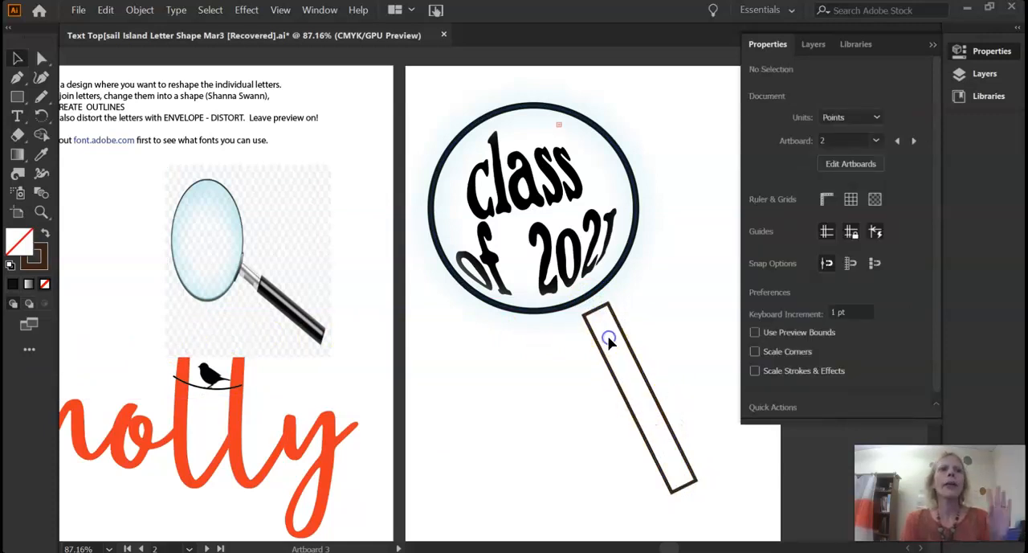